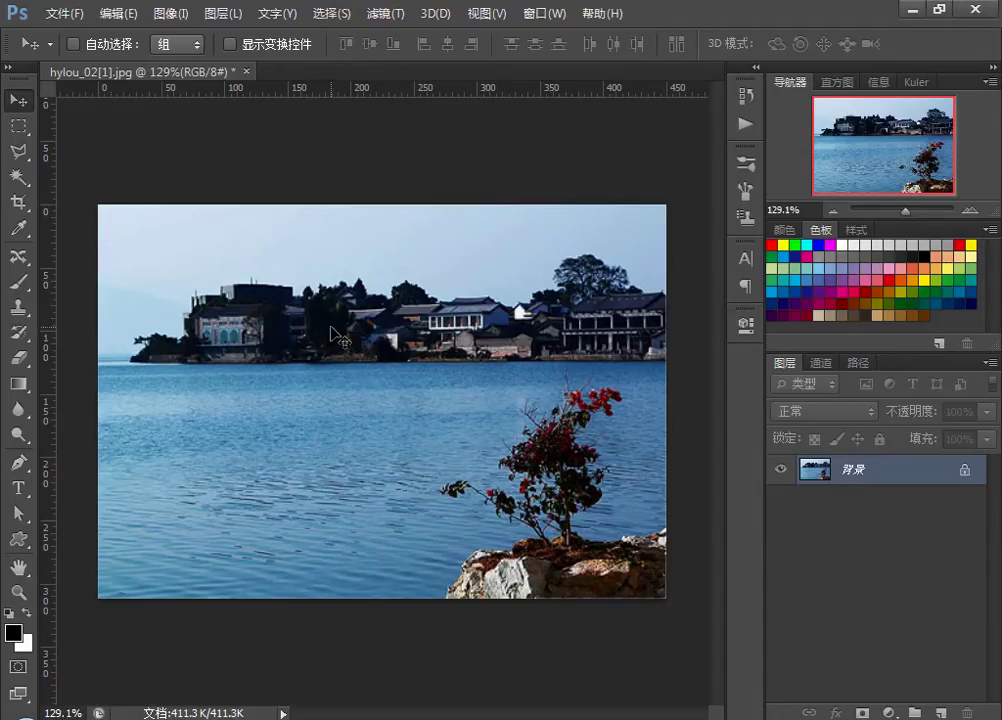
Step: Choose the 3D Material Eyedropper tool and convert the locked background of the lake photo into a regular layer
left_click(23, 234)
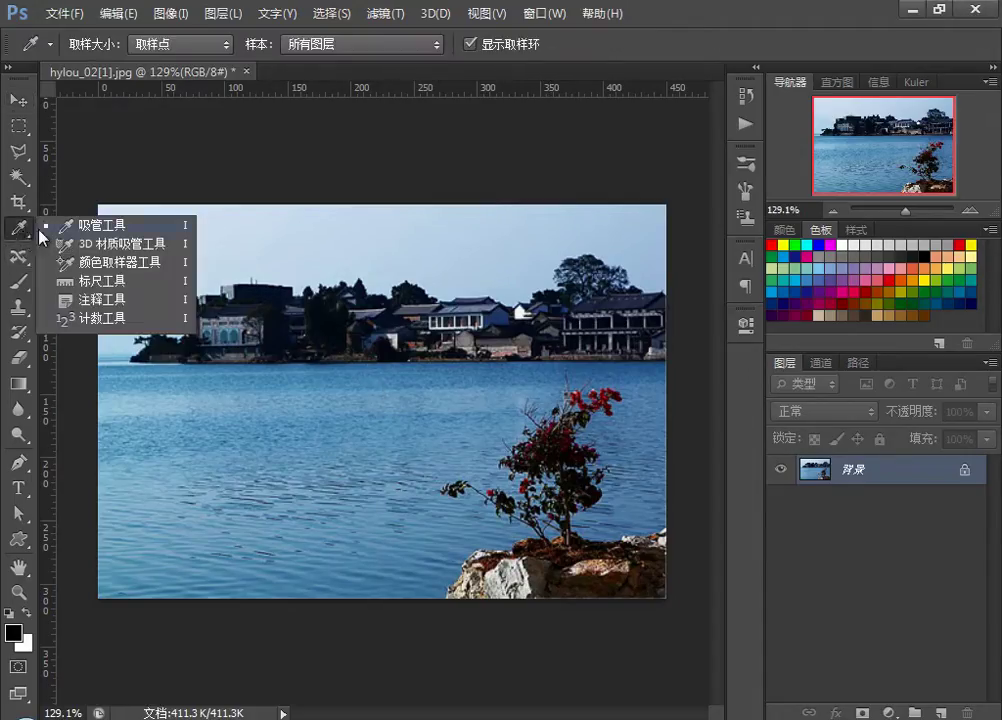
left_click(132, 255)
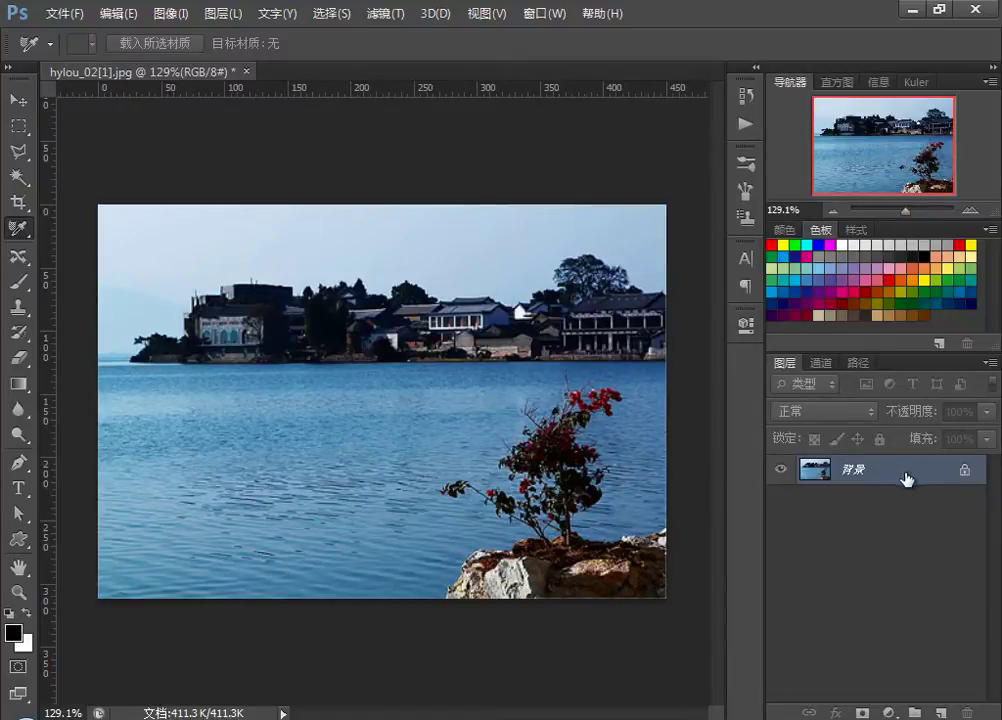
left_click(222, 13)
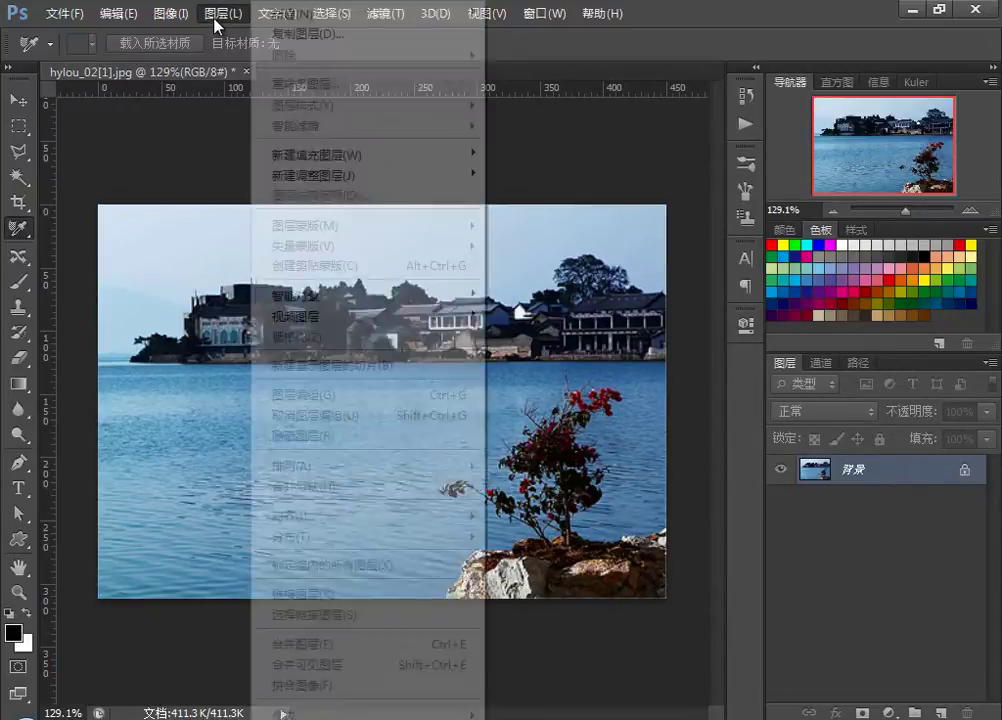
mouse_move(285, 14)
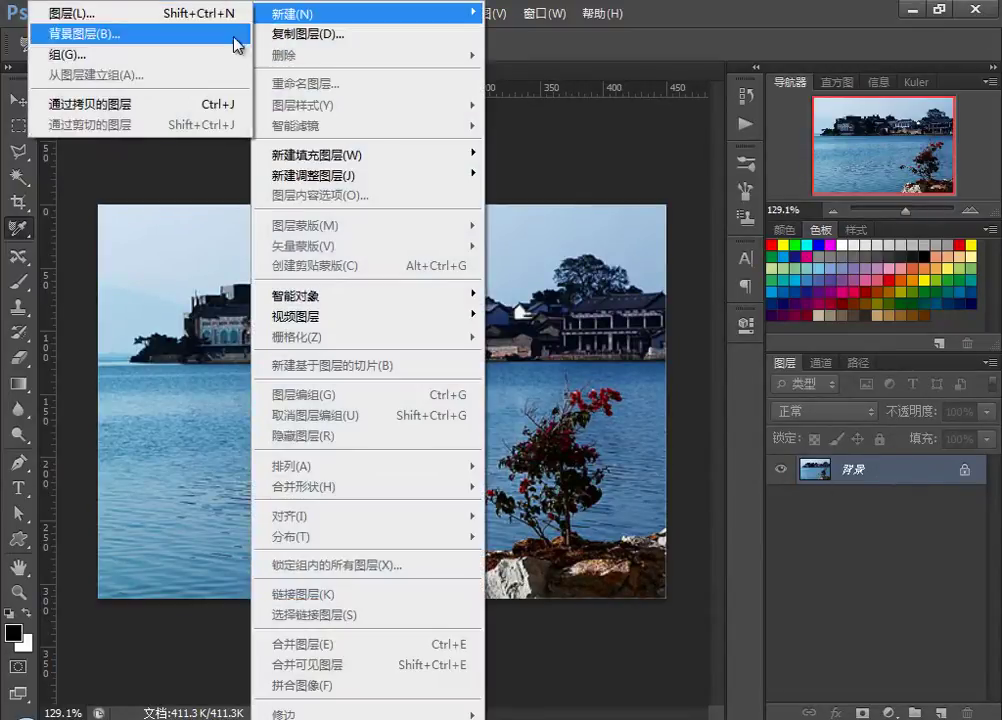
left_click(105, 34)
key("Return")
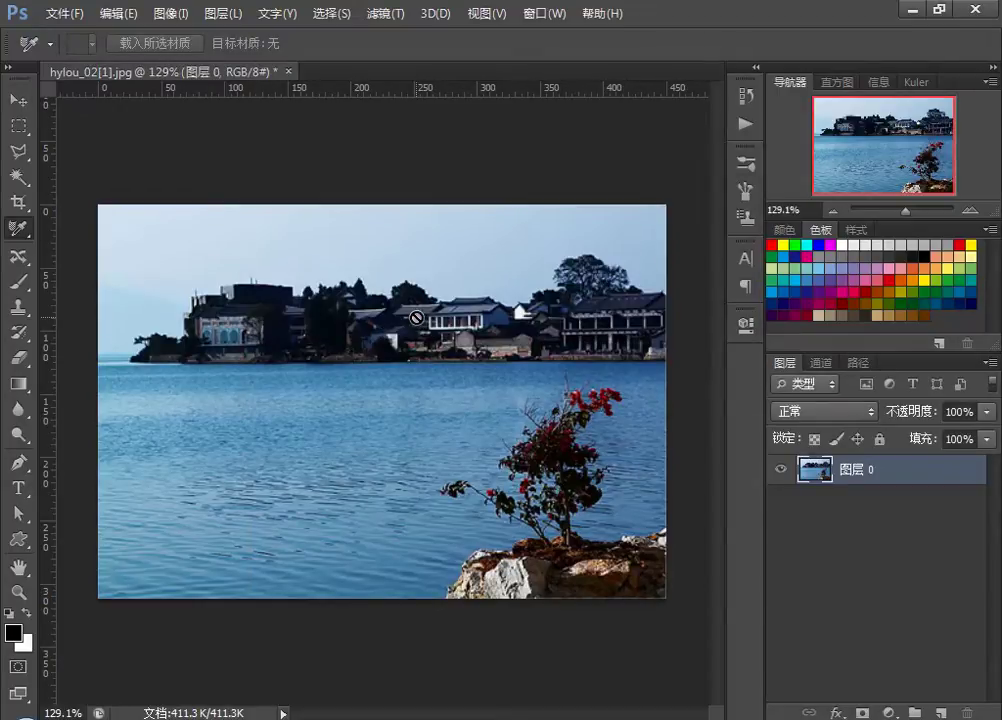
Step: Create a new 3D extrusion from the selected photo layer
left_click(19, 100)
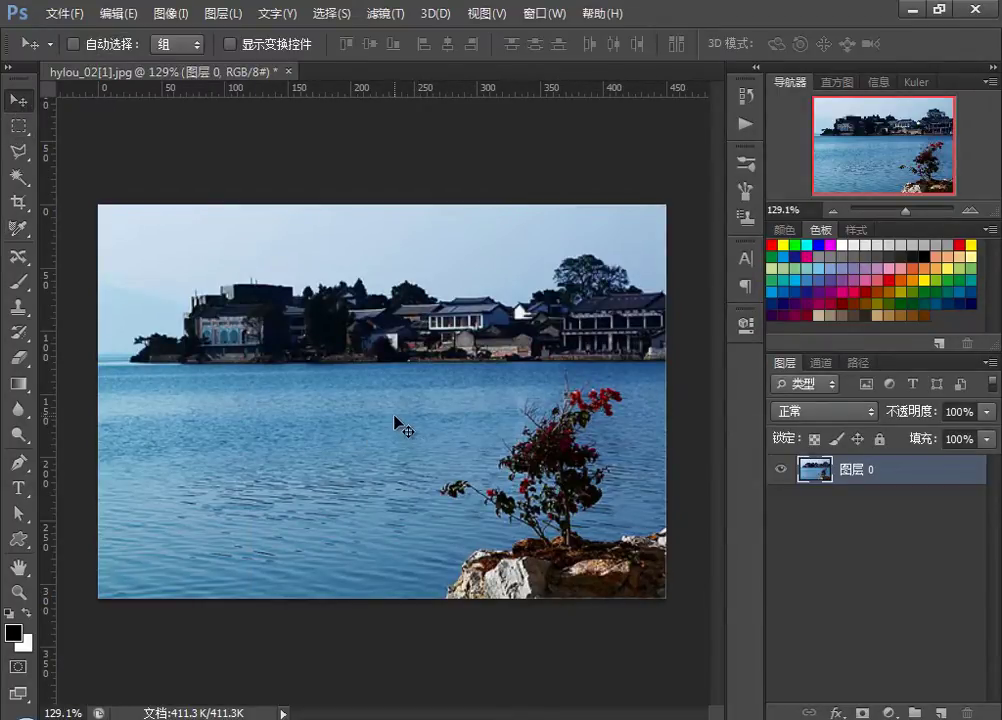
left_click(435, 16)
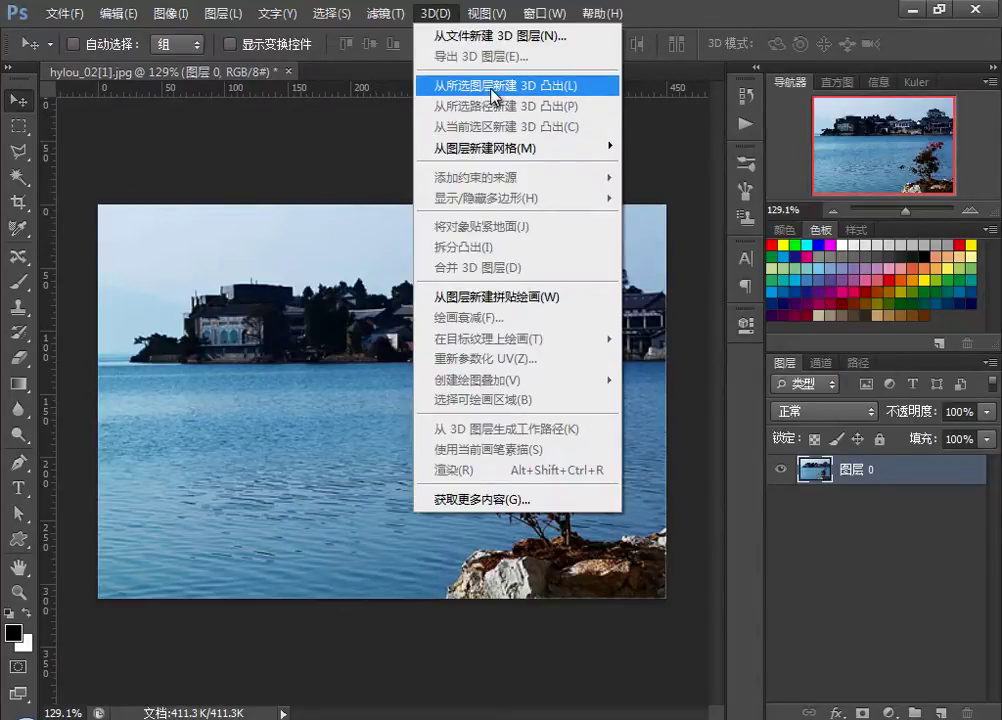
left_click(491, 92)
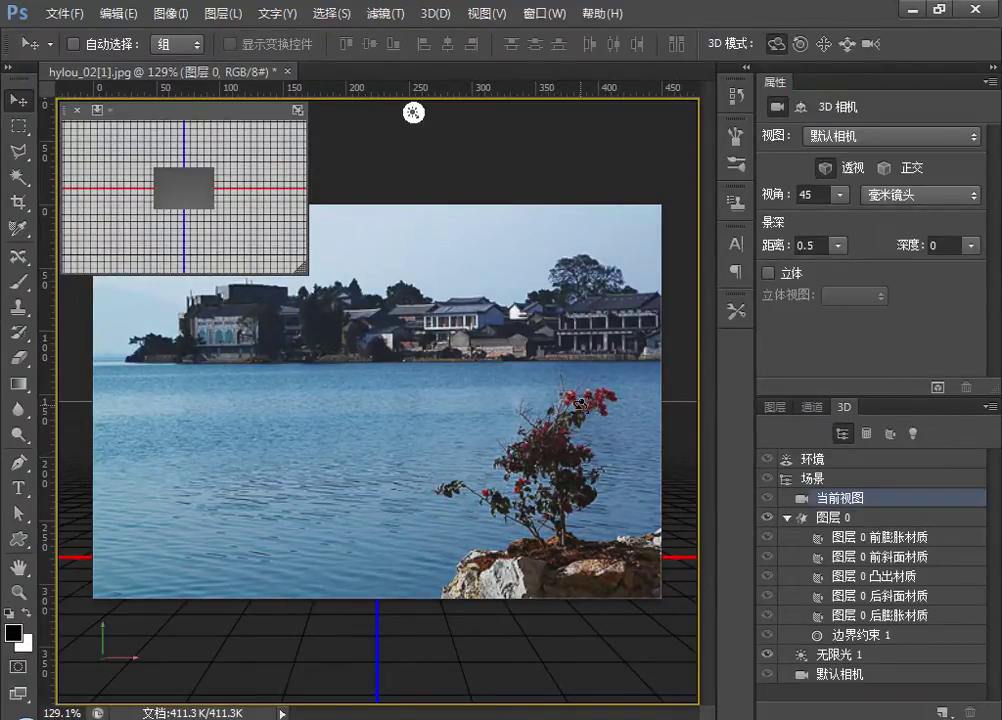
Step: Free-transform the 3D layer as a smart object, shrinking the photo and repositioning it near the centre of the canvas
key("ctrl+t")
left_click(486, 285)
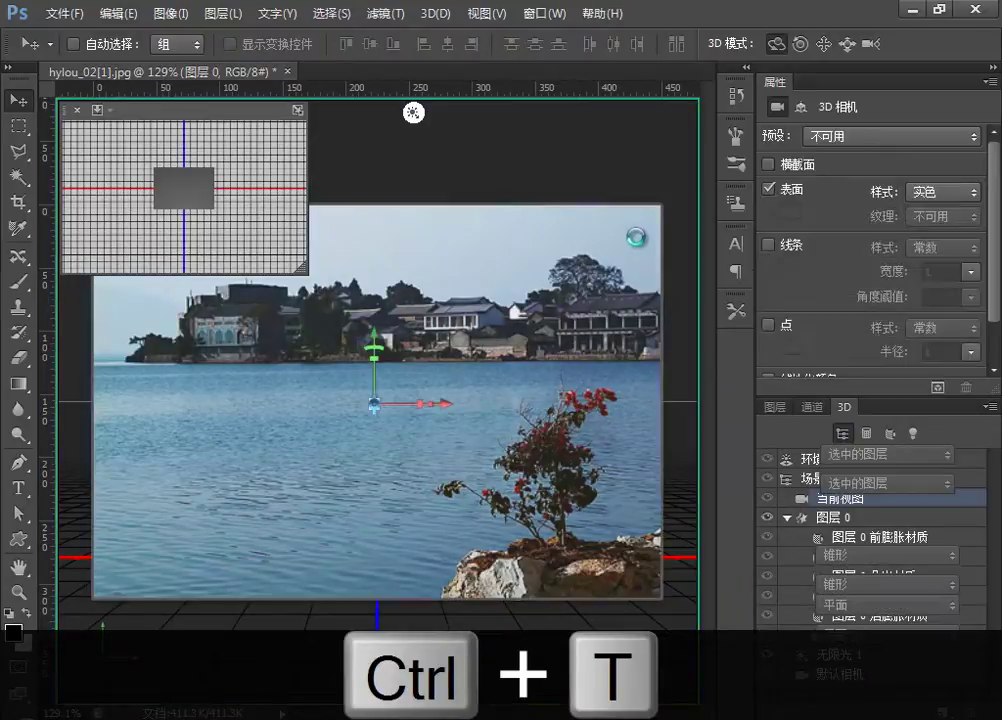
left_click_drag(660, 207, 525, 299)
left_click_drag(384, 422, 456, 376)
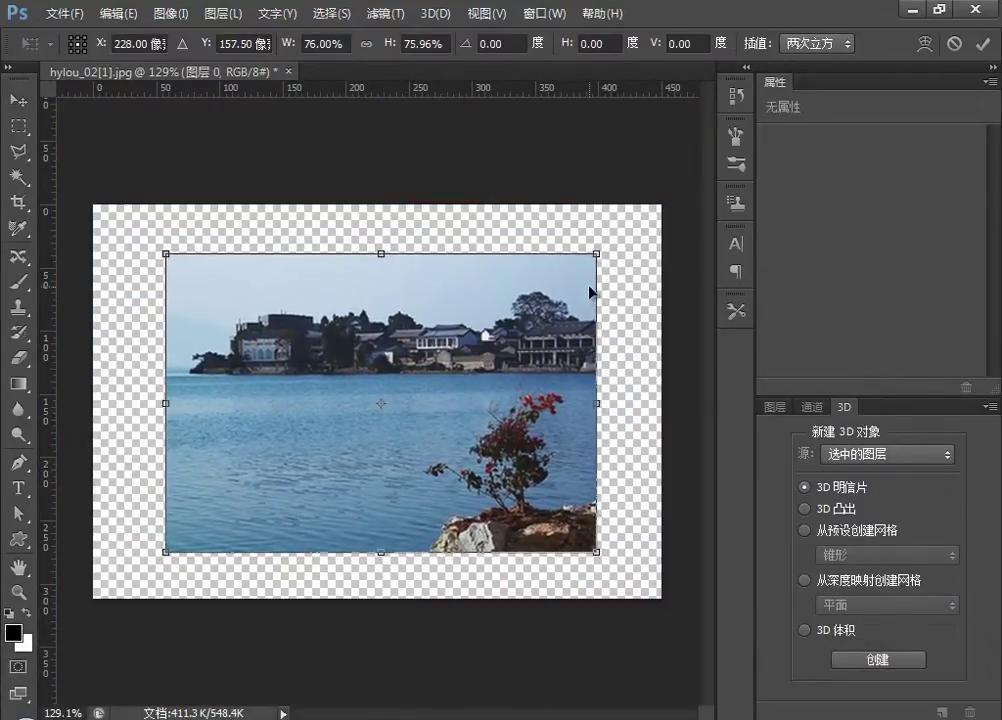
left_click_drag(597, 256, 557, 278)
key("Return")
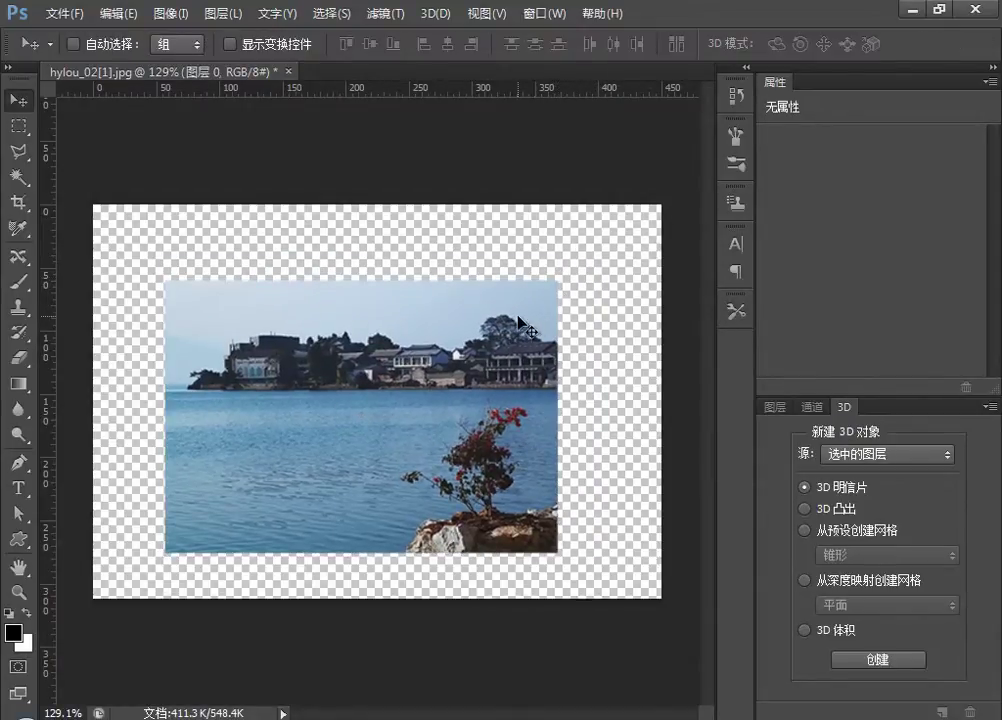
left_click_drag(372, 395, 395, 381)
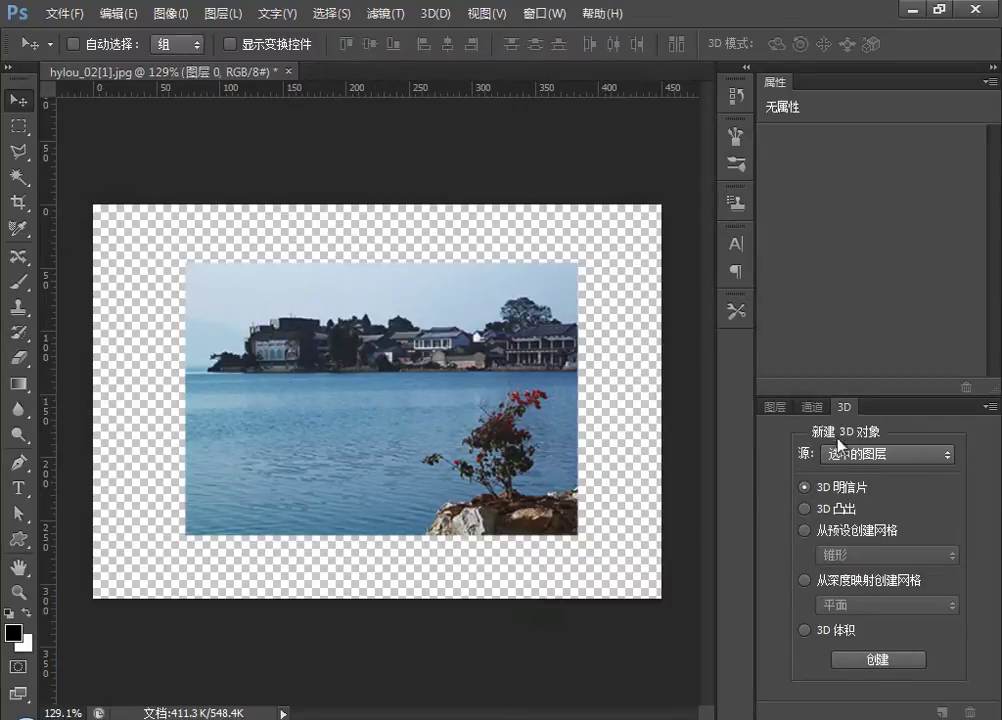
Step: Open the contents of the 图层 0 smart object and close hylou_02[1].jpg without saving
left_click(773, 407)
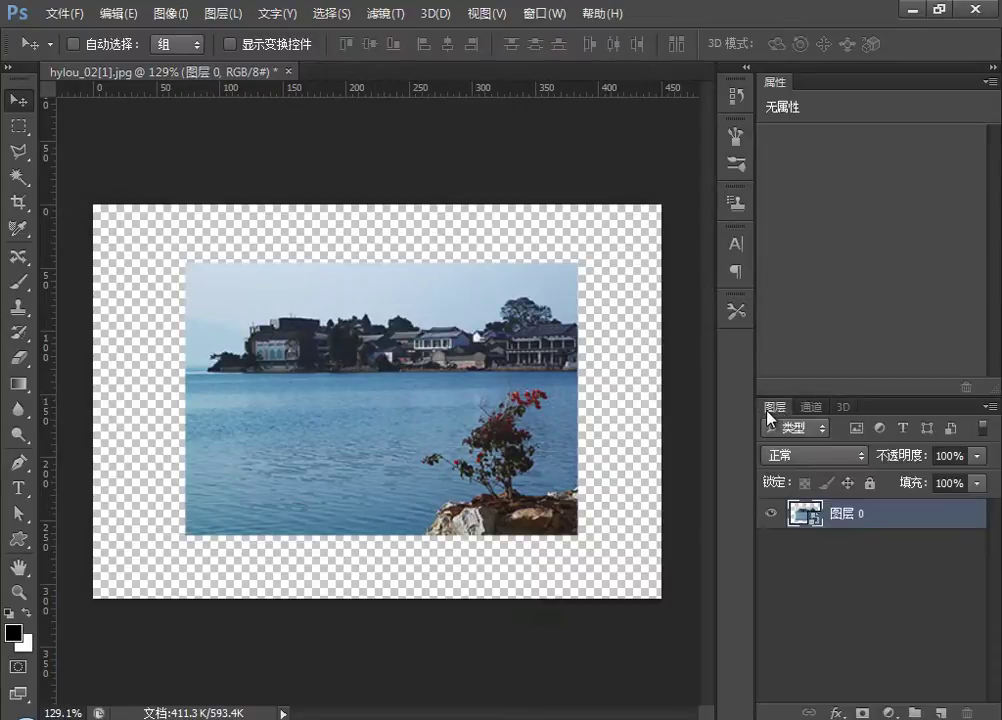
double_click(803, 518)
left_click(630, 326)
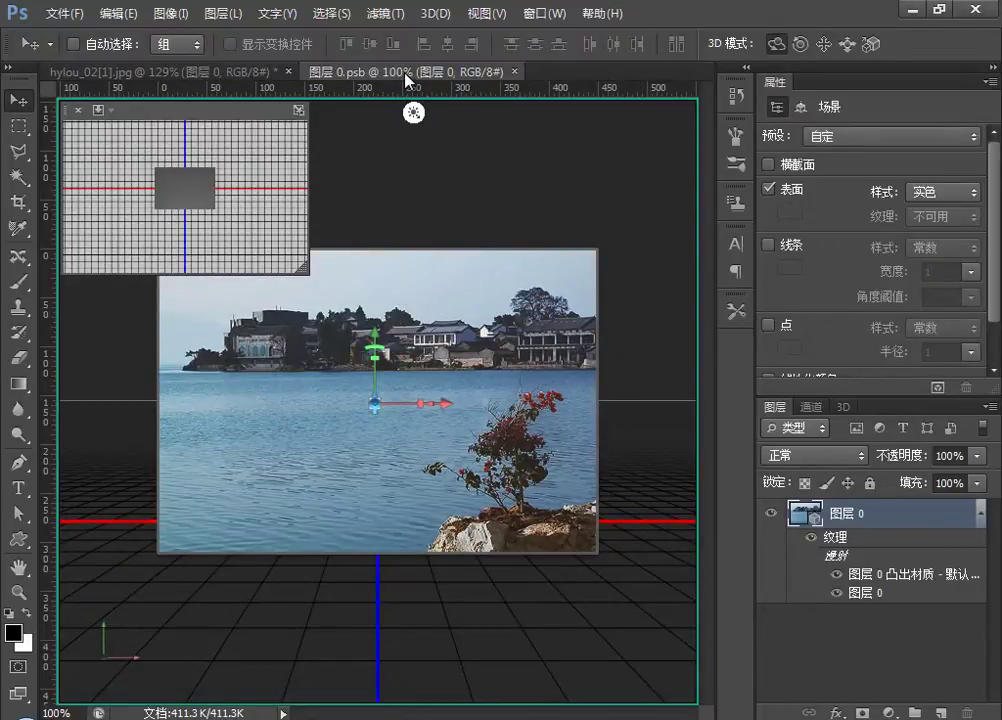
left_click(288, 73)
key("Tab")
key("Return")
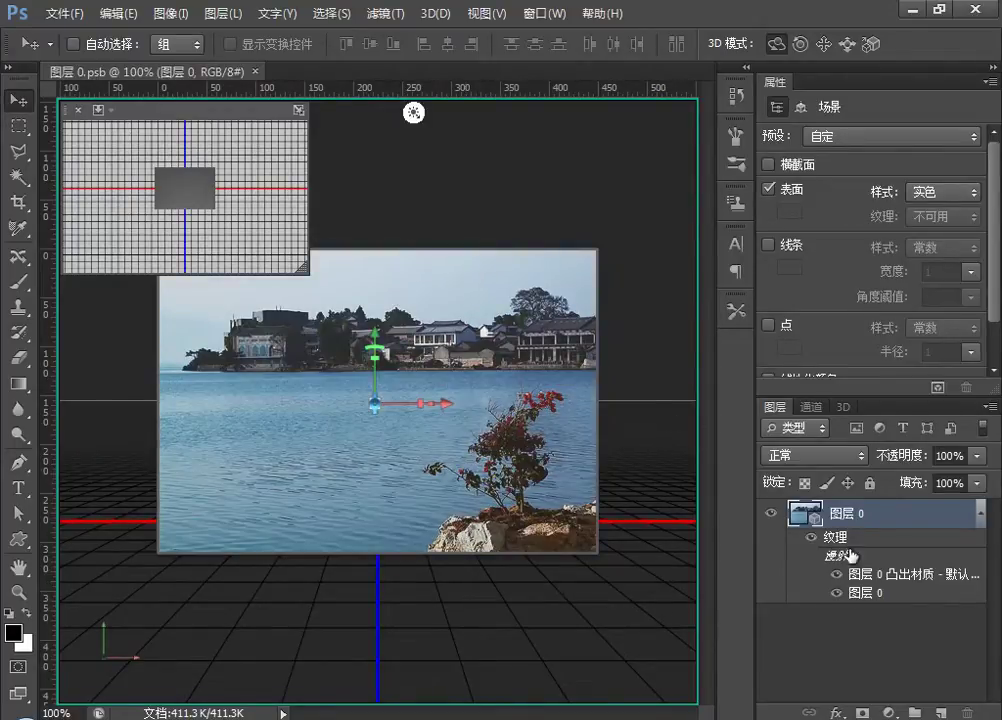
Step: Reposition the extruded photo in the 3D scene and close 图层 0.psb without saving
mouse_move(851, 574)
left_click_drag(591, 335, 570, 374)
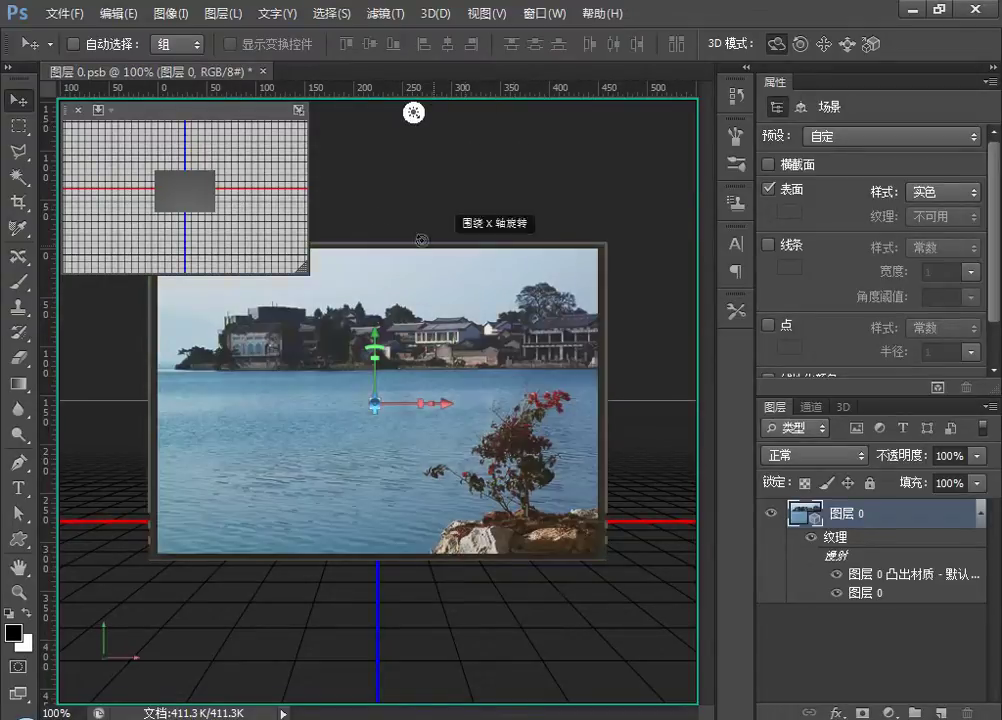
left_click(265, 71)
left_click(528, 282)
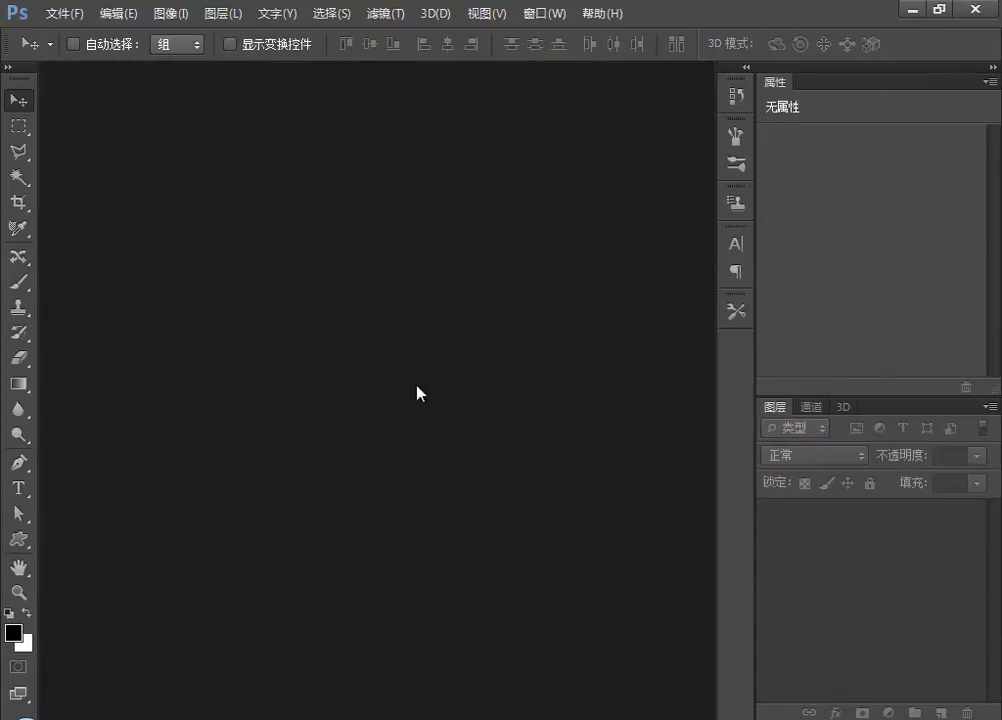
Step: Create a new blank 800 × 600 pixel document with a white background
key("ctrl+n")
left_click(700, 172)
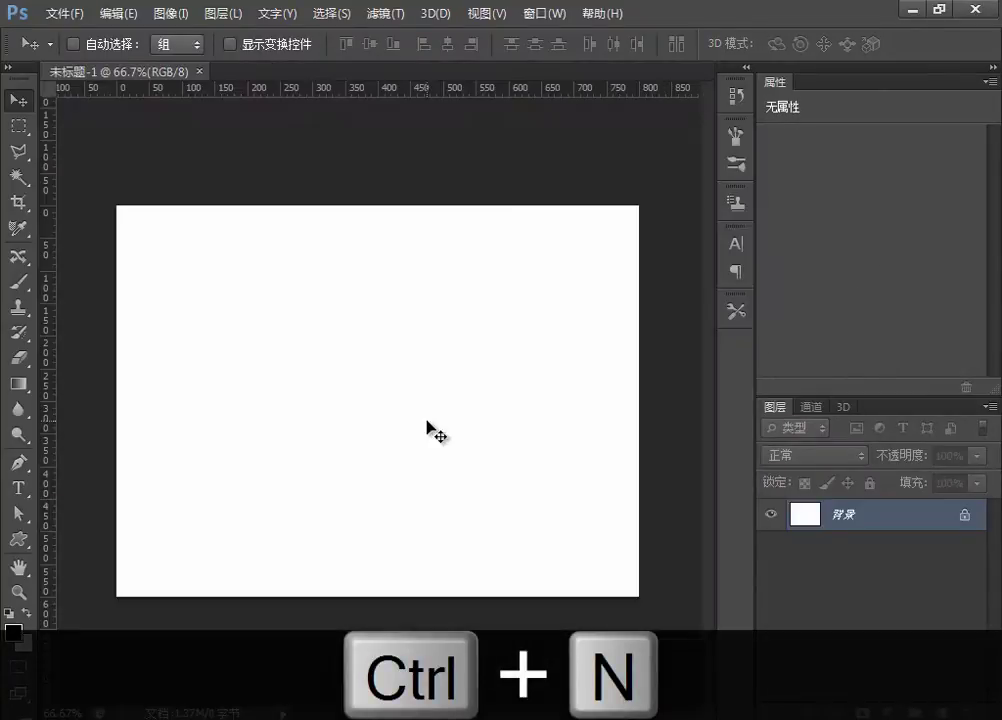
key("ctrl+0")
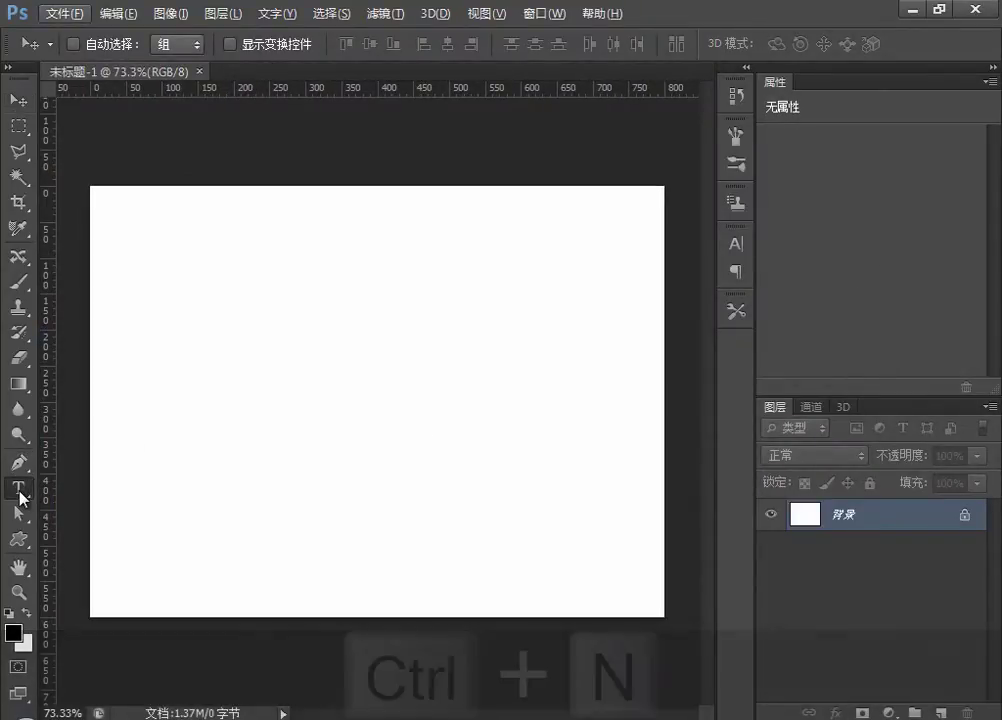
Step: Add a horizontal text layer with the letter "m" in black 200 pt type on the left half of the canvas
left_click(18, 488)
left_click(110, 418)
left_click(259, 395)
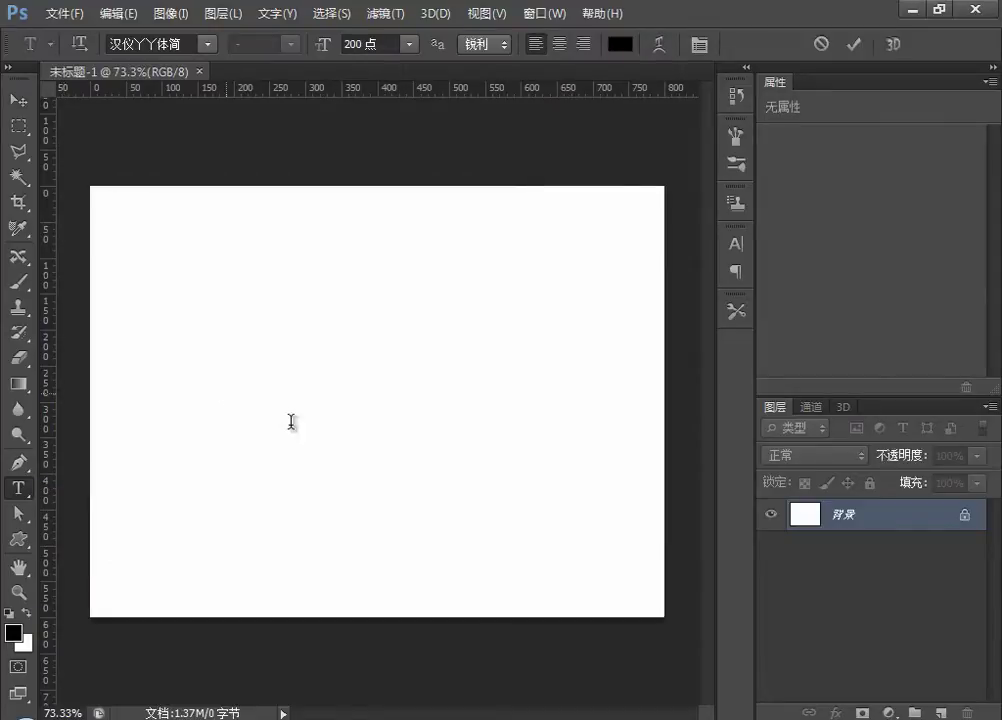
left_click_drag(812, 540, 966, 712)
left_click(223, 375)
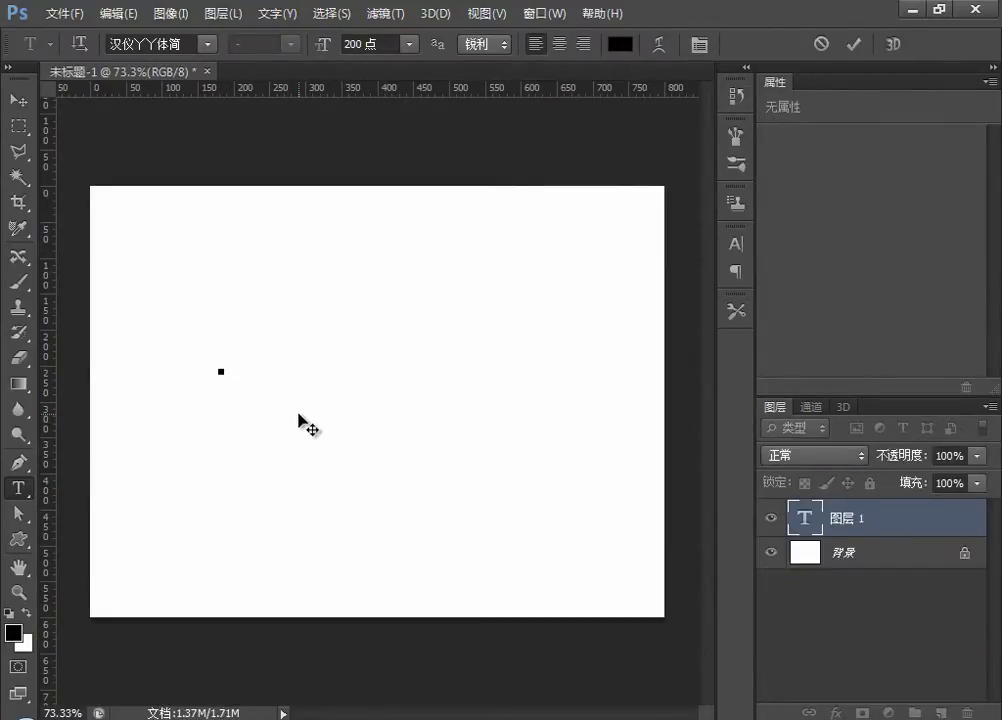
type("u")
key("BackSpace")
type("m")
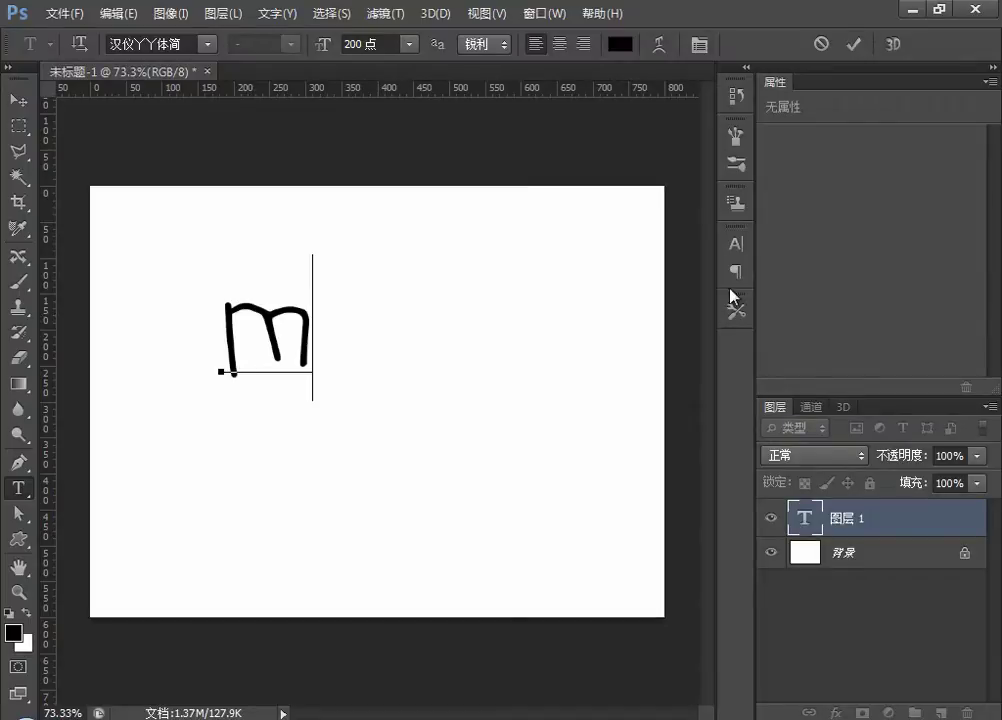
Step: Change the font of the letter m to Blackoak Std
left_click(736, 243)
left_click(593, 254)
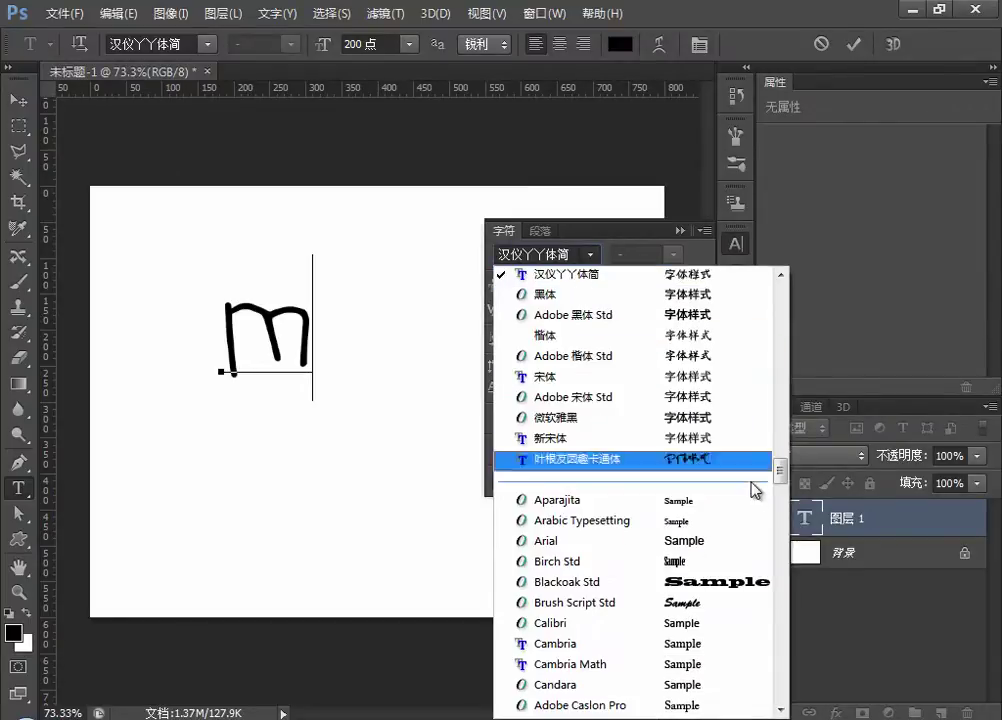
left_click(738, 581)
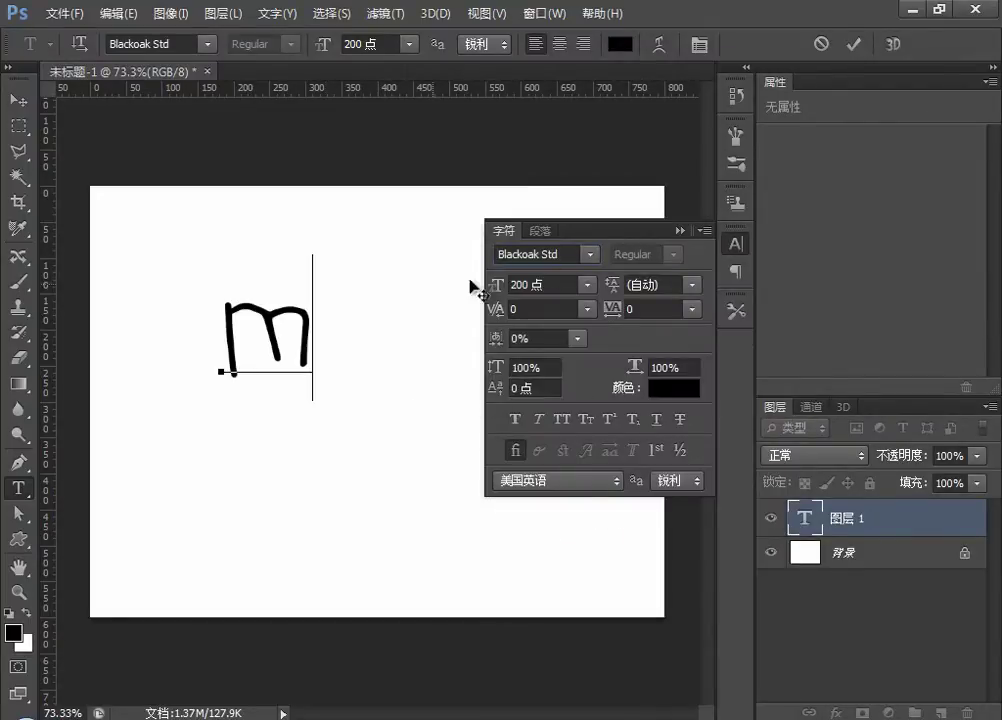
left_click_drag(322, 320, 228, 330)
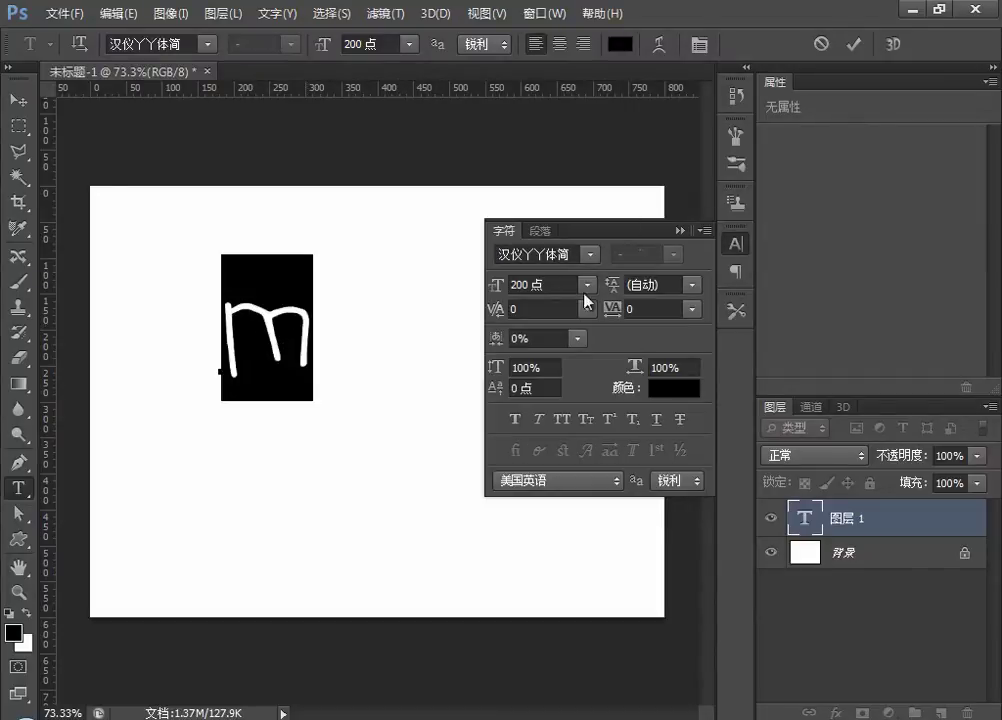
left_click(593, 256)
left_click(693, 583)
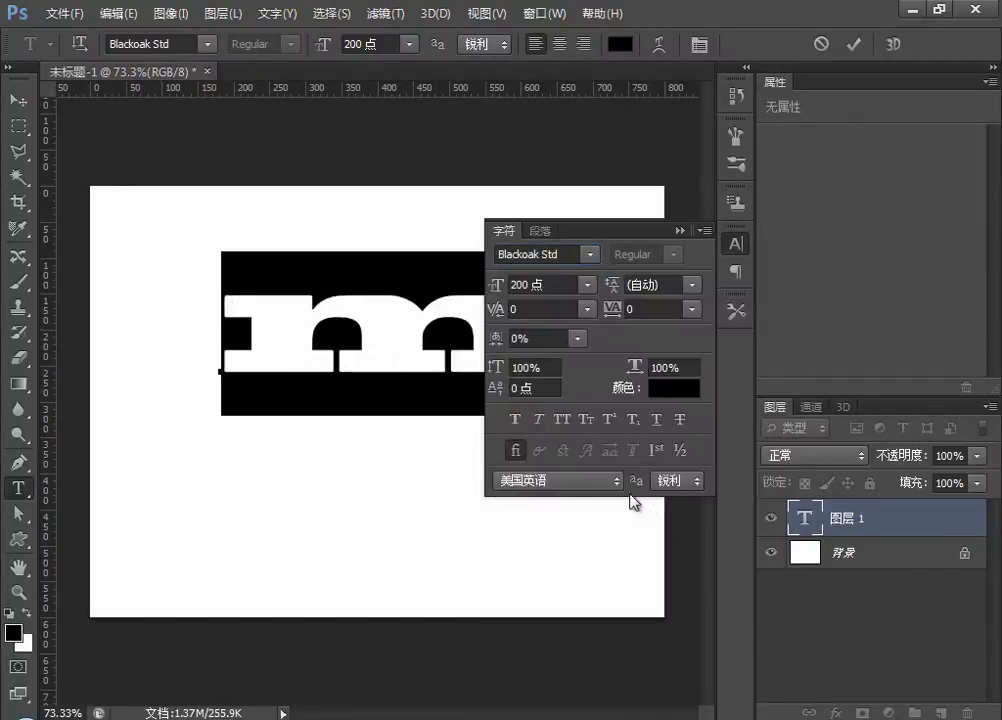
left_click(679, 231)
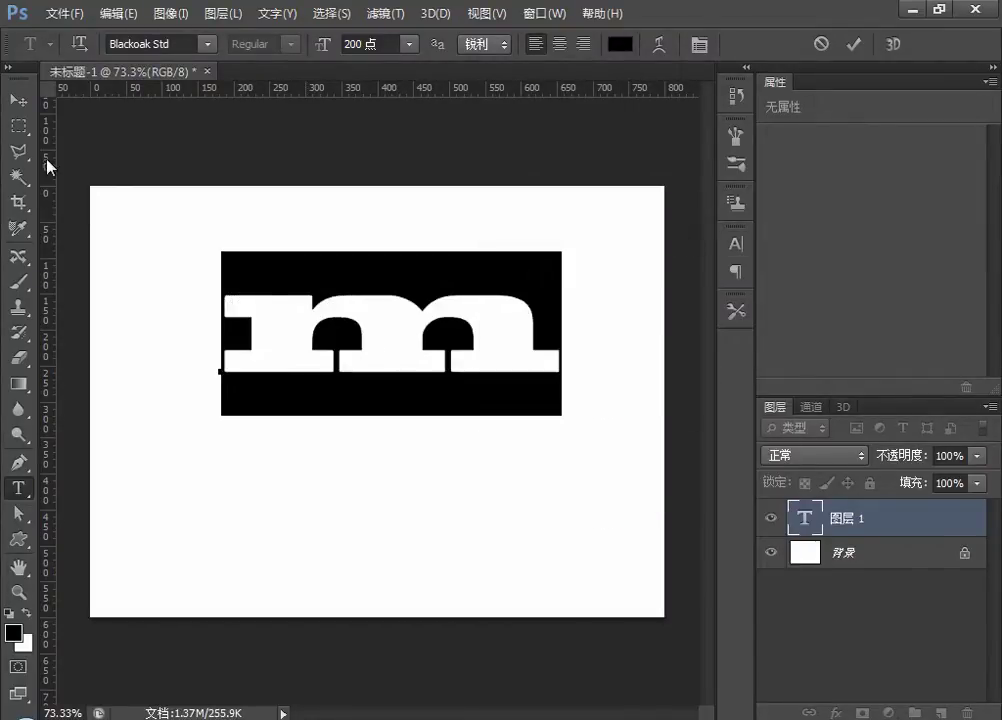
Step: Move the letter m to the centre of the canvas and extrude the text layer to 3D
left_click(18, 100)
left_click_drag(383, 333, 373, 396)
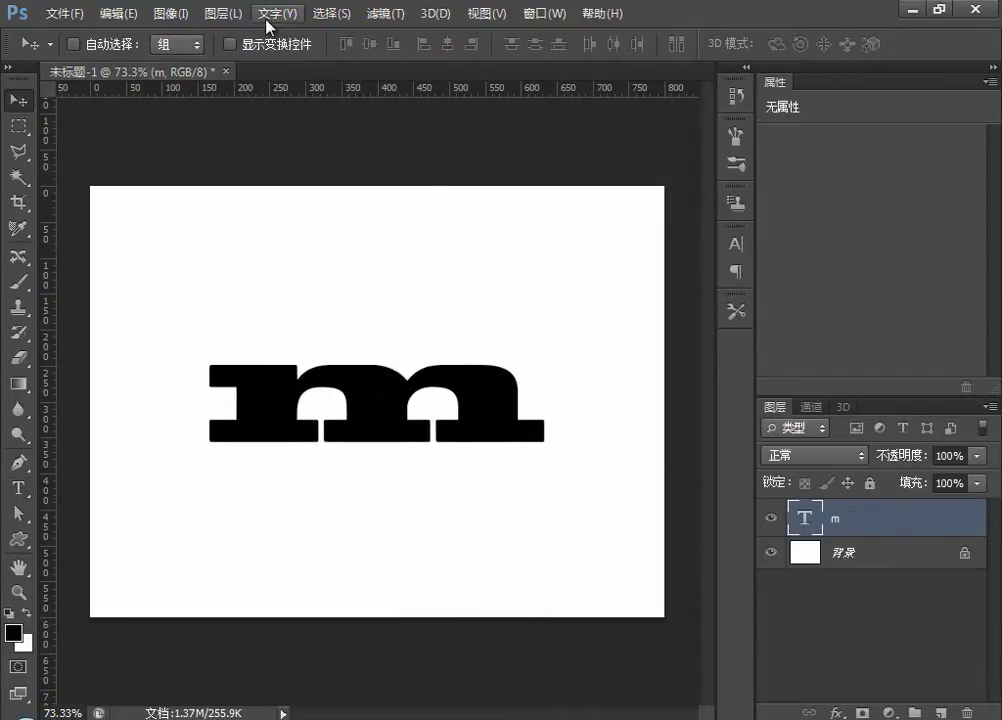
left_click(270, 15)
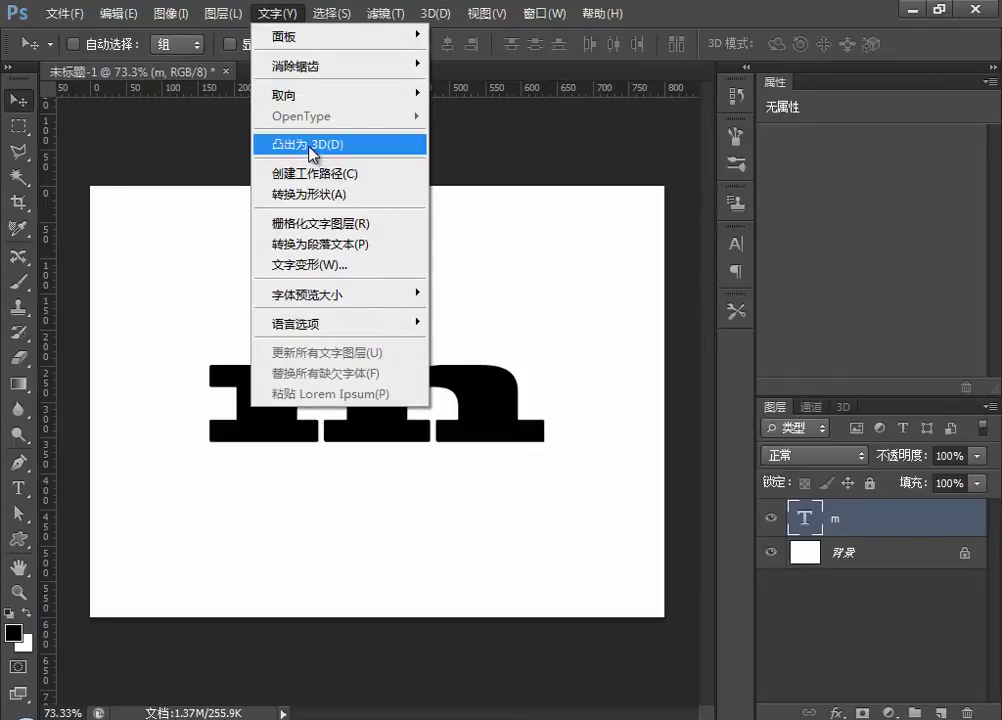
left_click(311, 149)
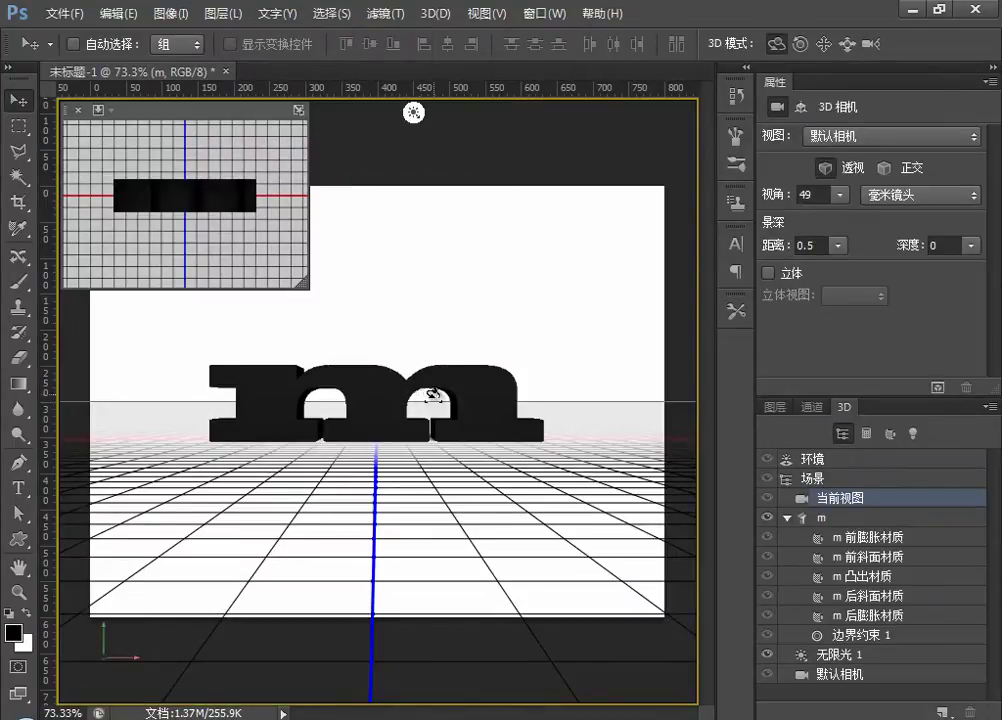
Step: Try a wood-grain preset on the m's front inflation material and replace it with the glossy light grey preset
left_click_drag(452, 387, 425, 400)
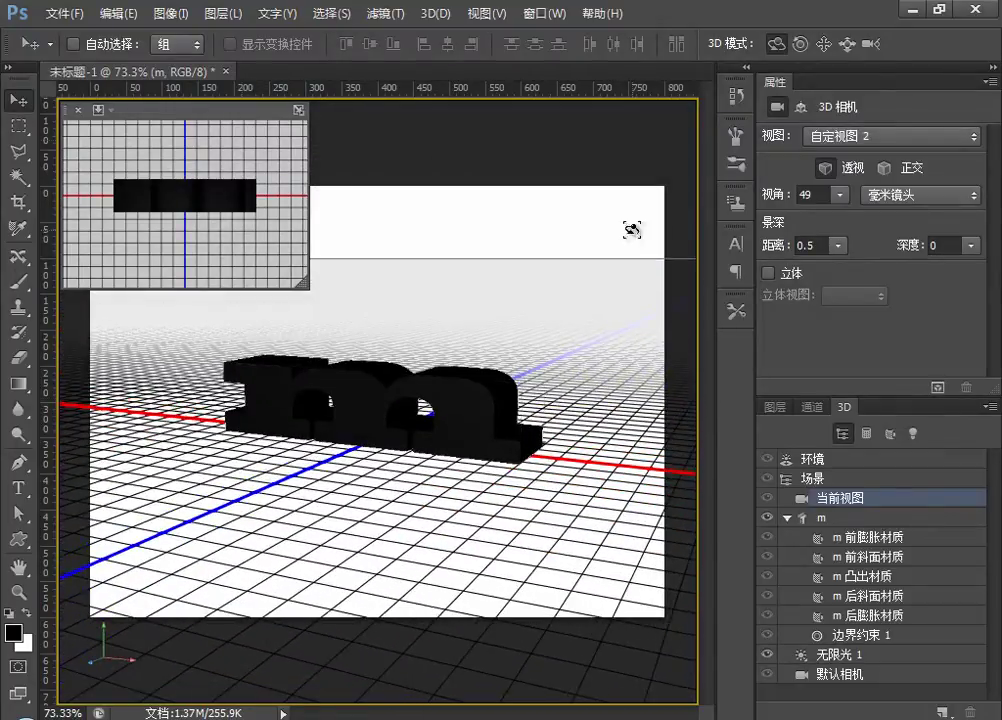
left_click(840, 541)
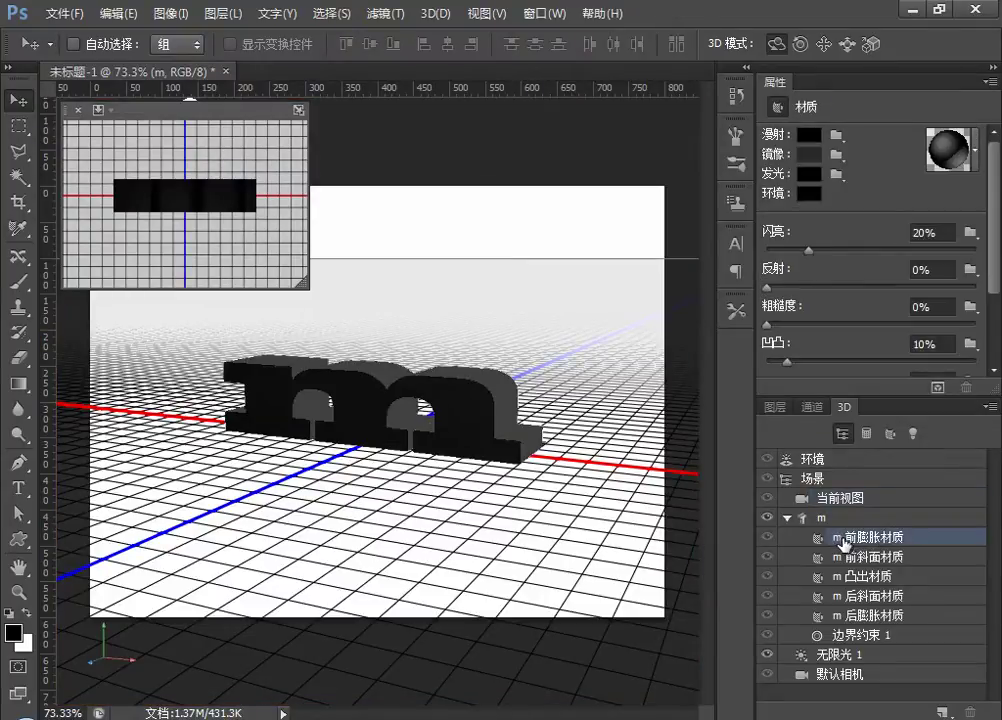
left_click(976, 150)
scroll(965, 224, "down", 2)
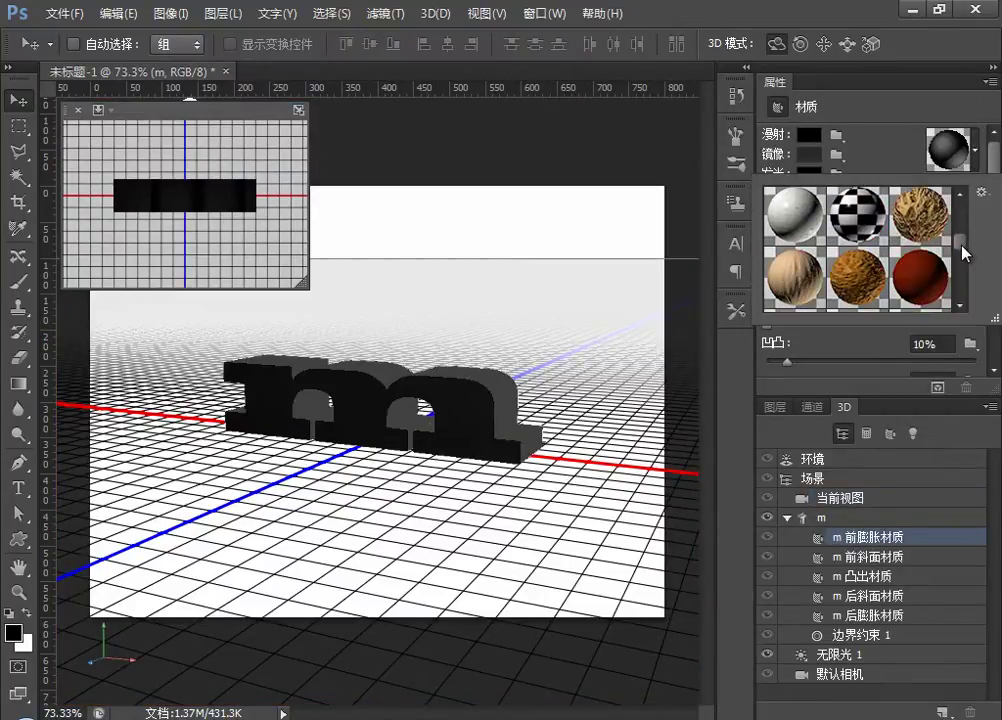
left_click(886, 286)
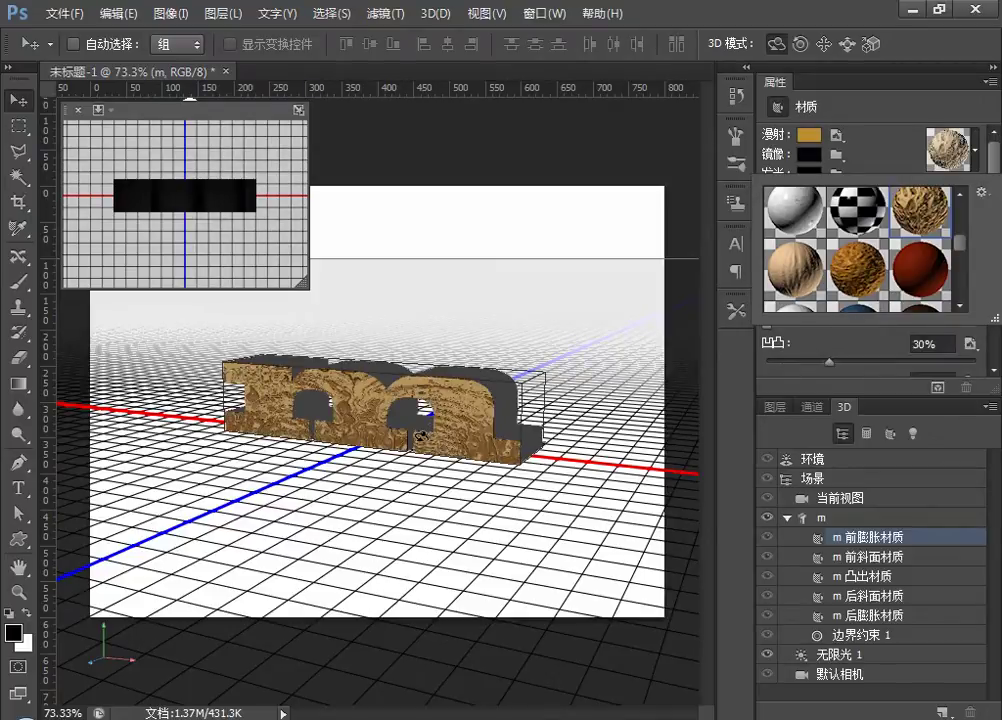
left_click(790, 215)
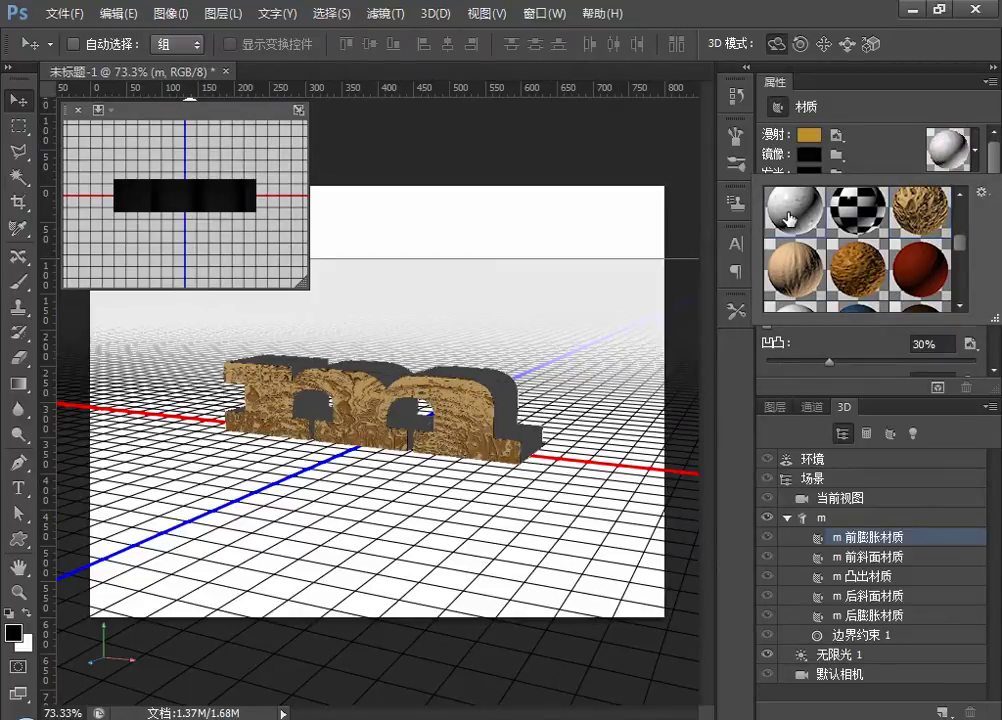
Step: Try the red brick preset on the m's front inflation material
mouse_move(969, 264)
left_mouse_down()
mouse_move(970, 290)
mouse_move(962, 270)
left_mouse_up()
left_click(889, 284)
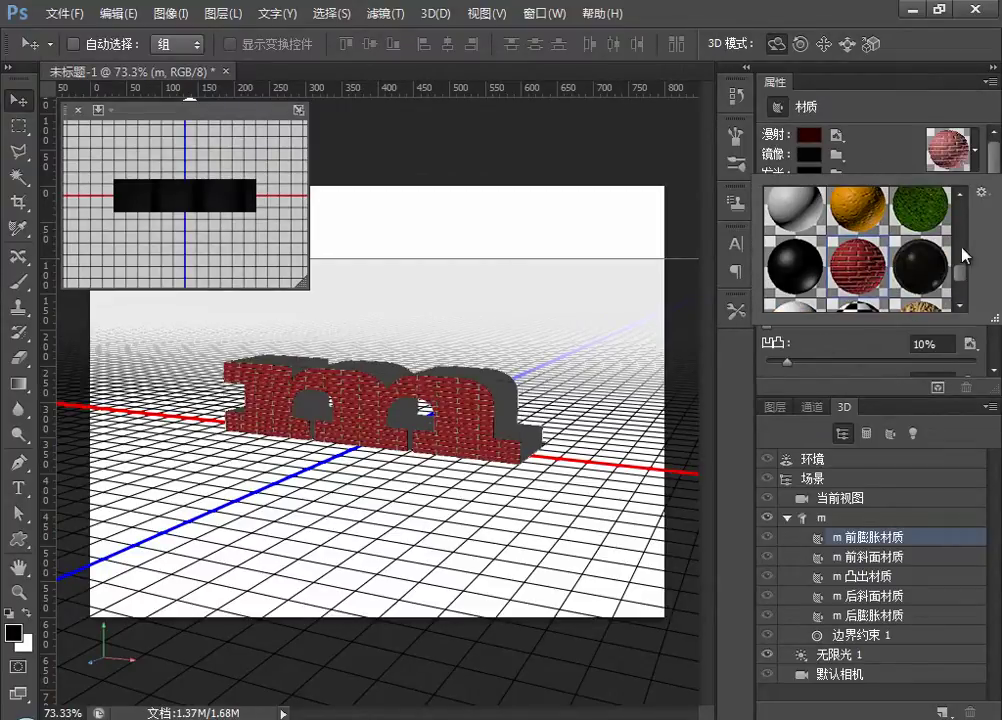
Step: Try the light grey preset on the m's front bevel material and replace it with the textured orange preset
left_click(862, 563)
left_click(862, 563)
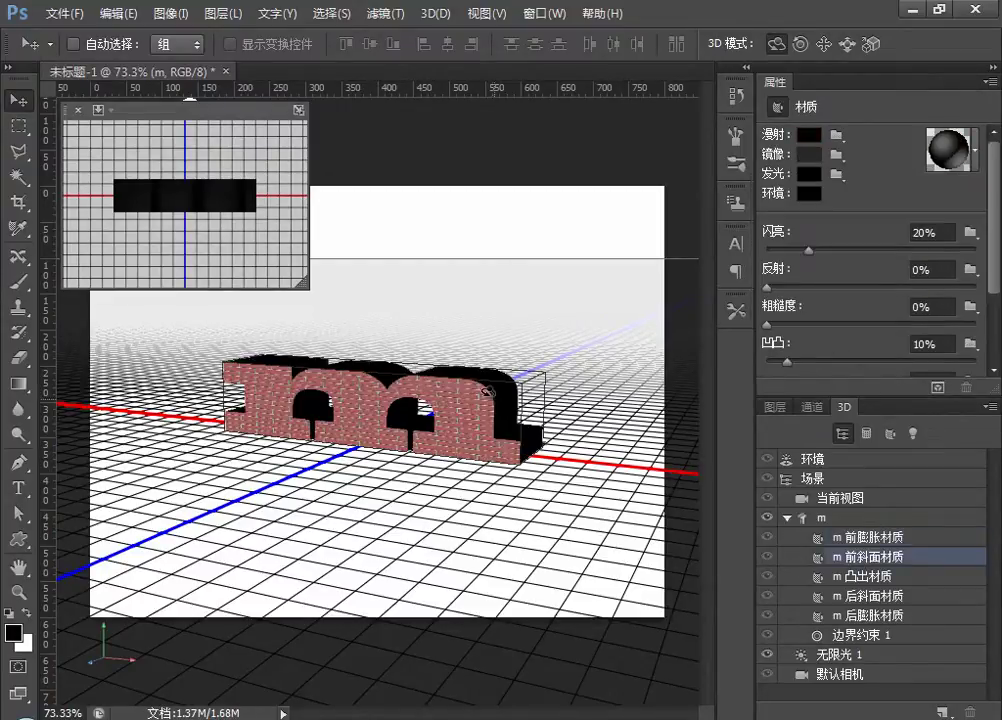
left_click(947, 148)
left_click(795, 215)
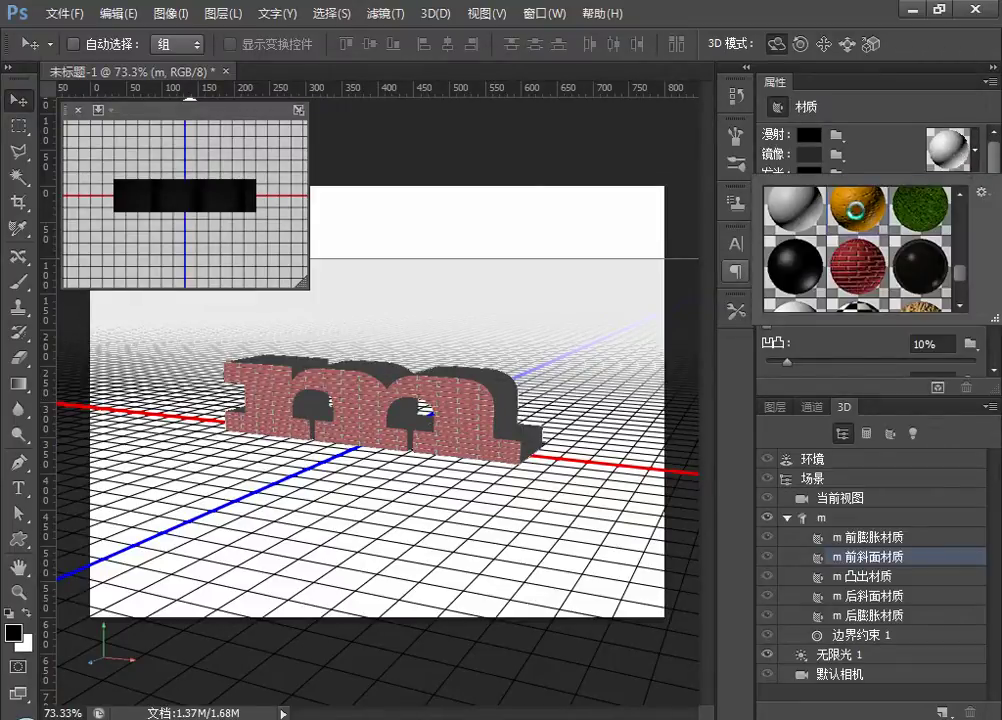
left_click(858, 207)
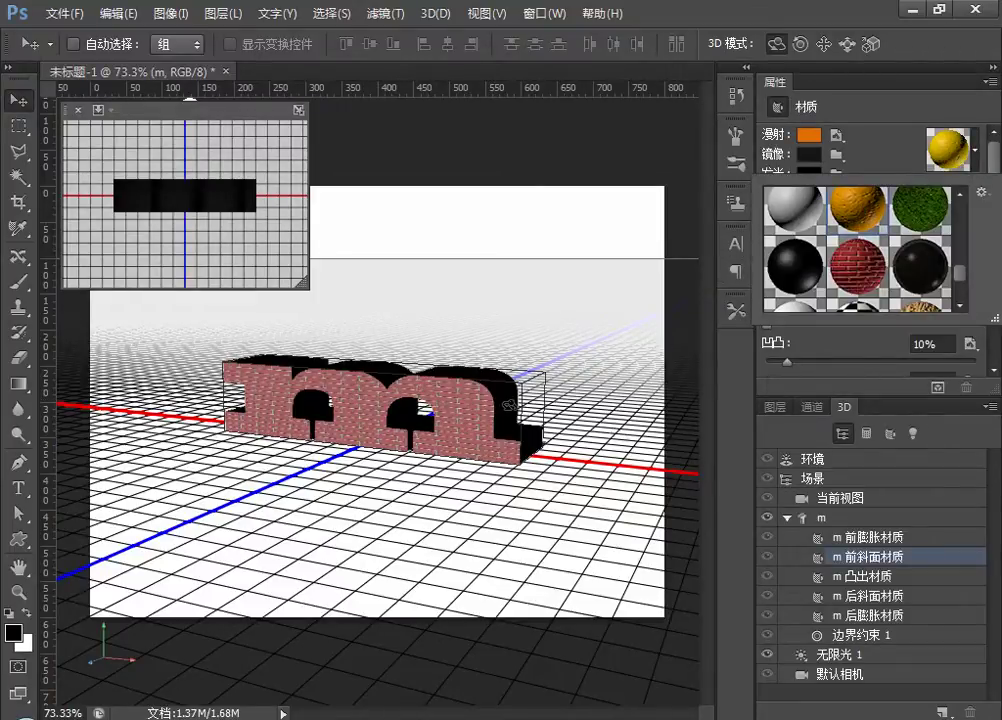
Step: Apply the textured orange preset to the m's front inflation material
left_click(484, 424)
left_click(438, 437)
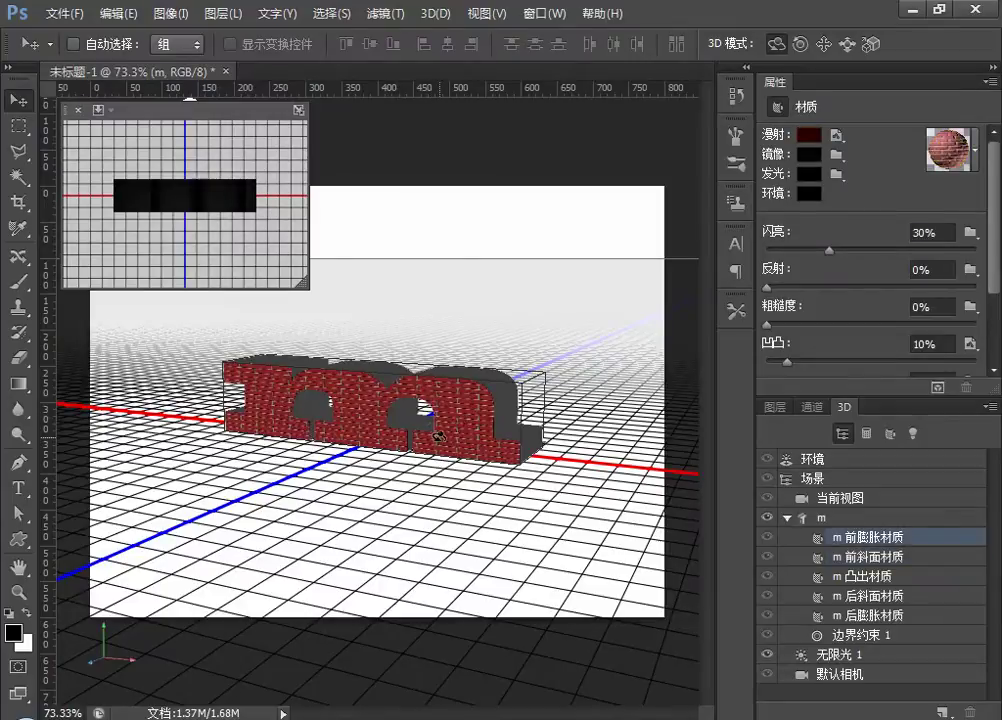
left_click(976, 150)
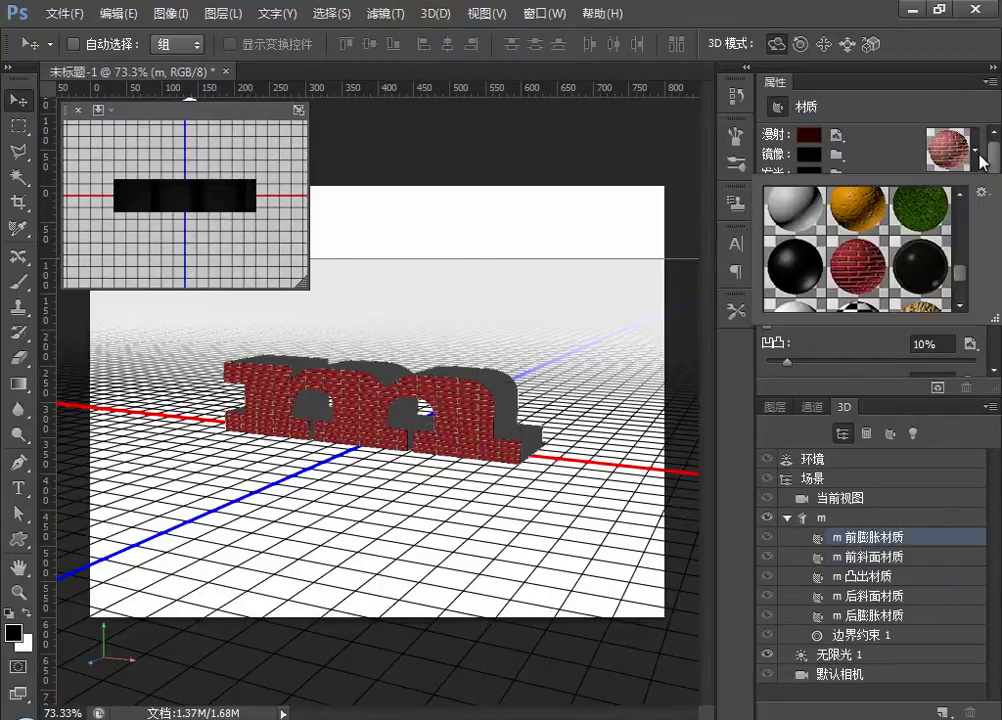
left_click(858, 208)
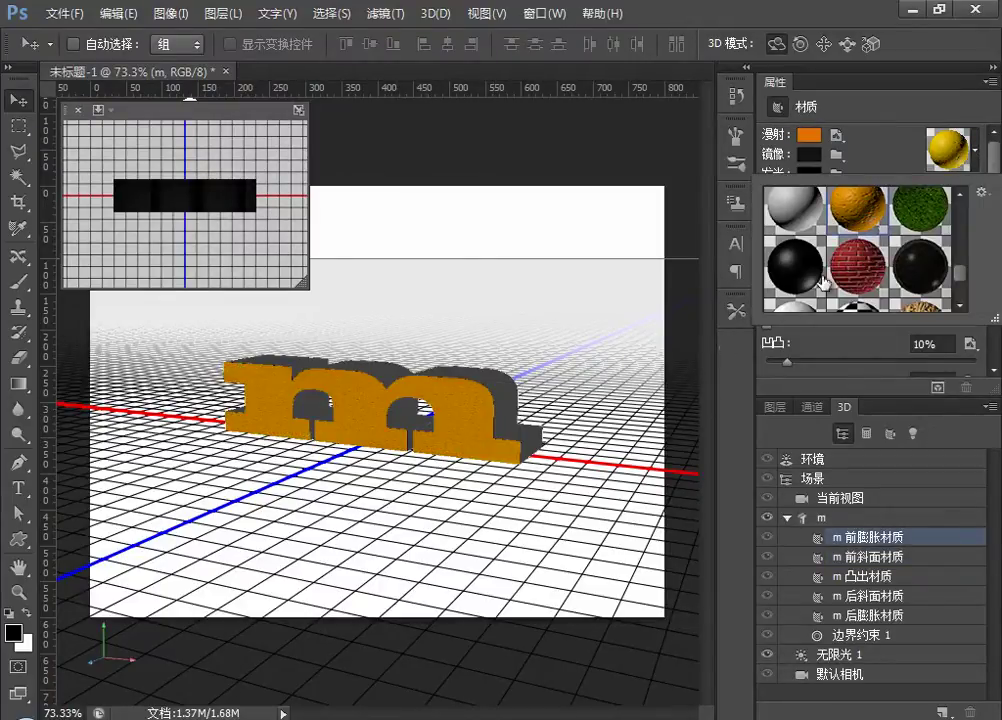
Step: Apply the green grass preset to the m's extrusion material
left_click(859, 558)
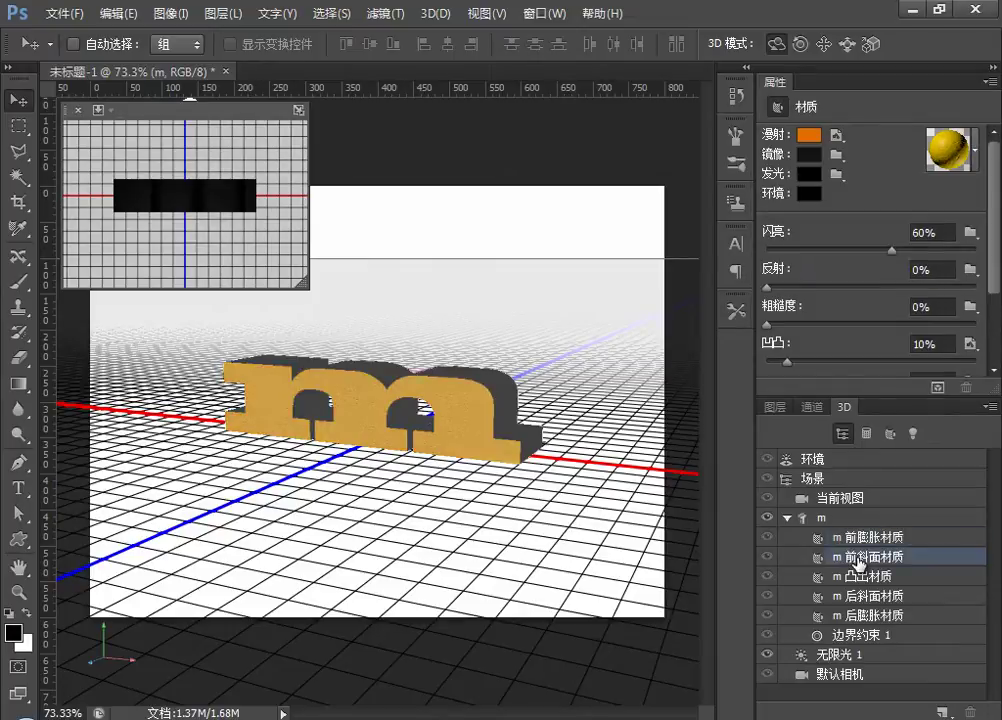
left_click(862, 577)
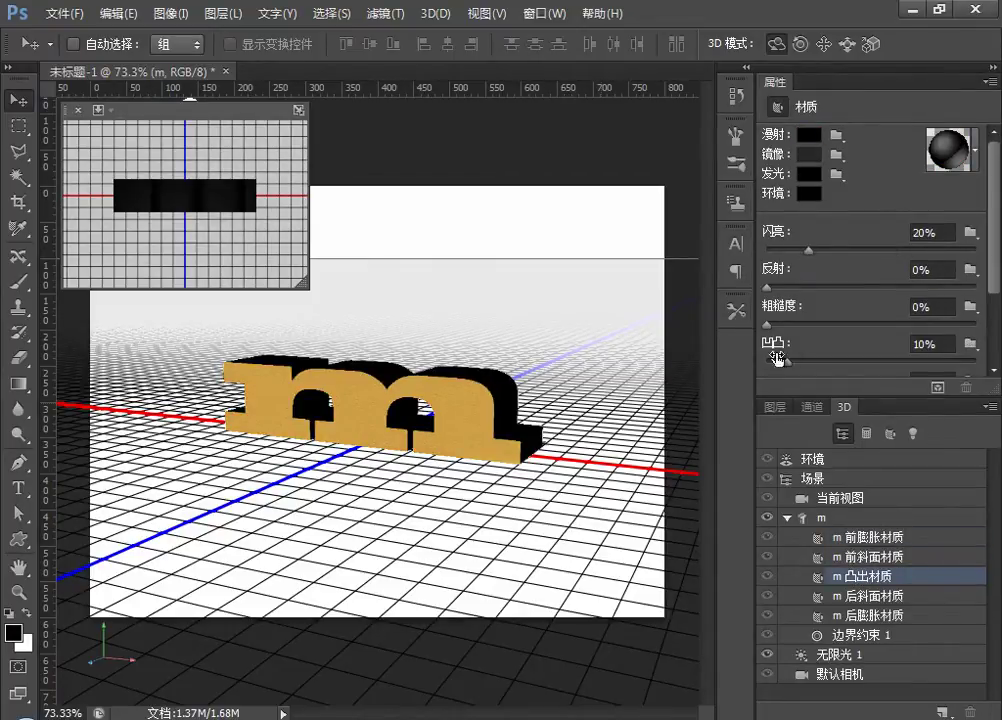
left_click(976, 166)
left_click(924, 215)
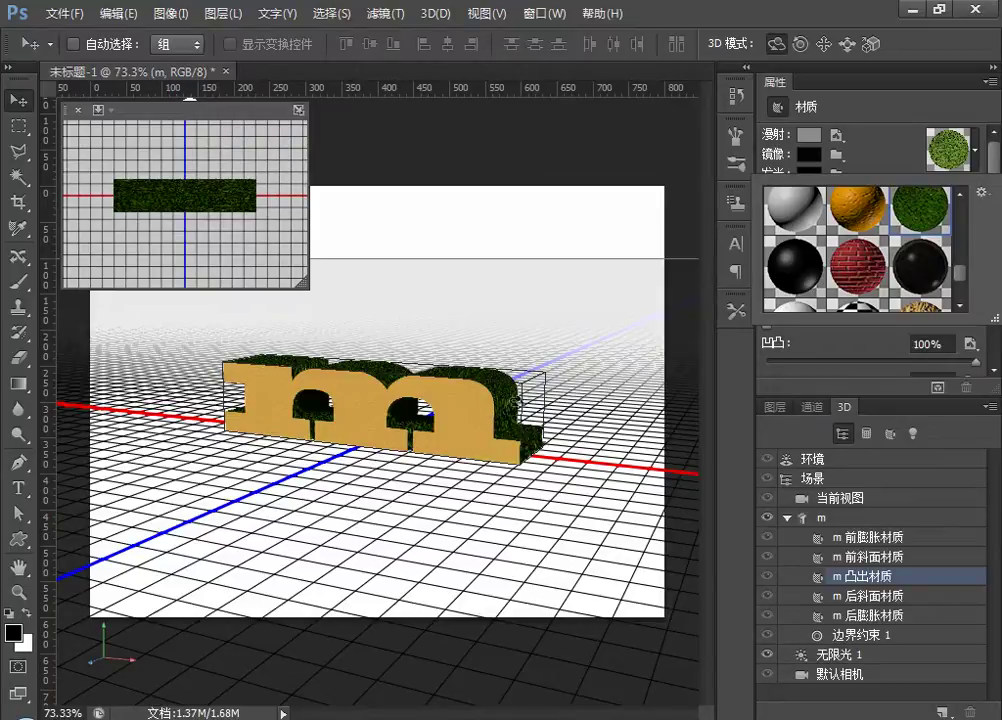
left_click(904, 131)
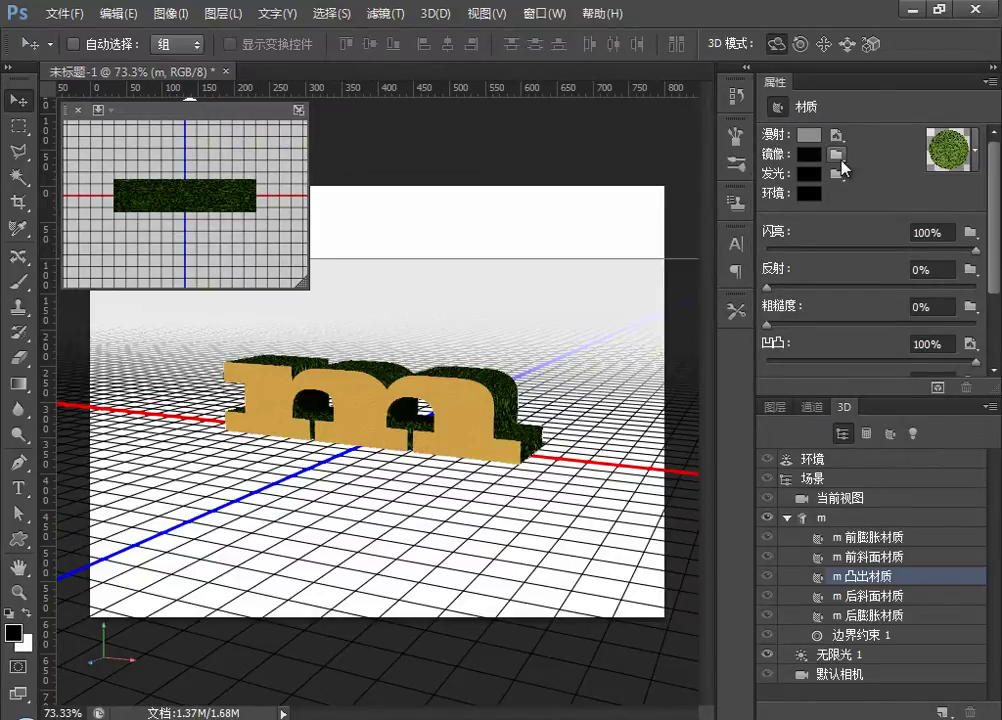
Step: Activate the 3D Material Eyedropper tool and look through its material presets
left_click(26, 230)
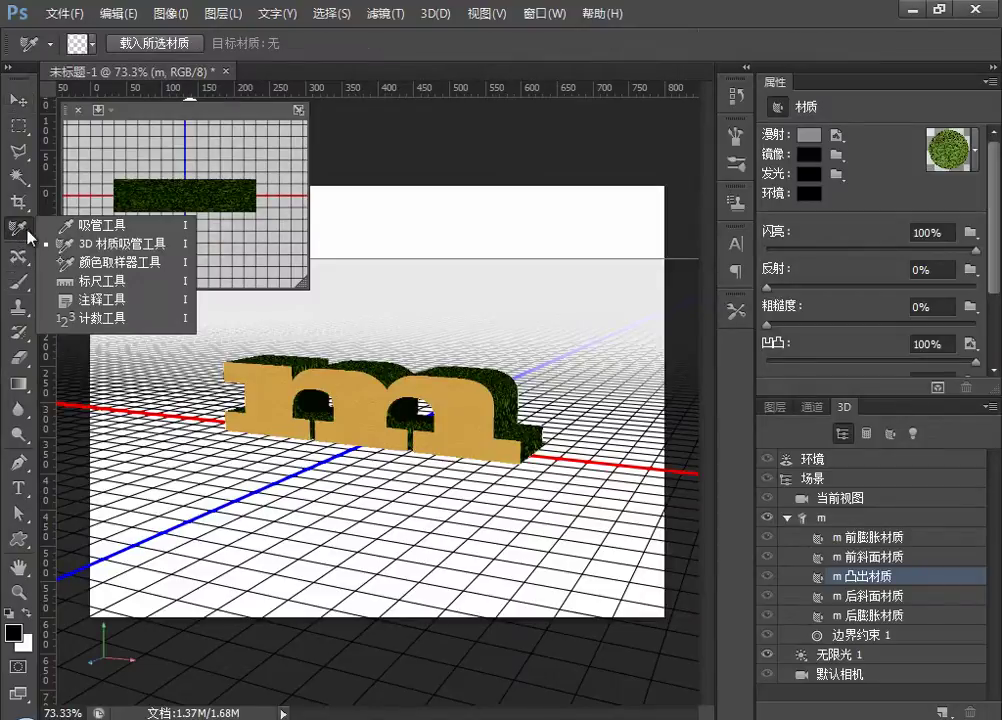
left_click(133, 250)
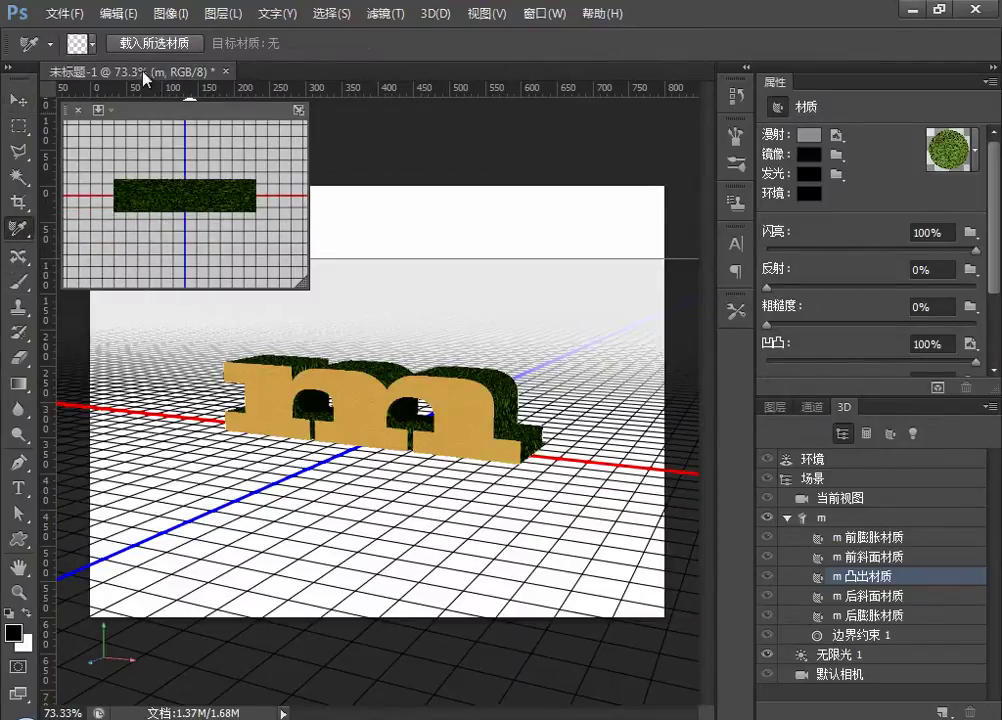
left_click(92, 44)
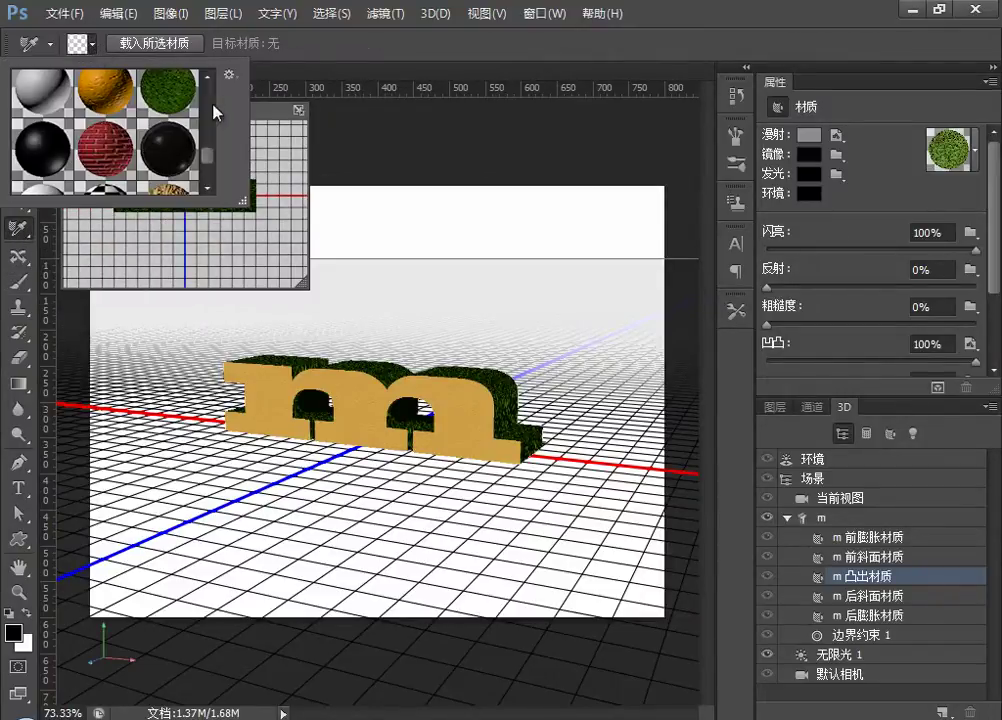
scroll(150, 140, "down", 2)
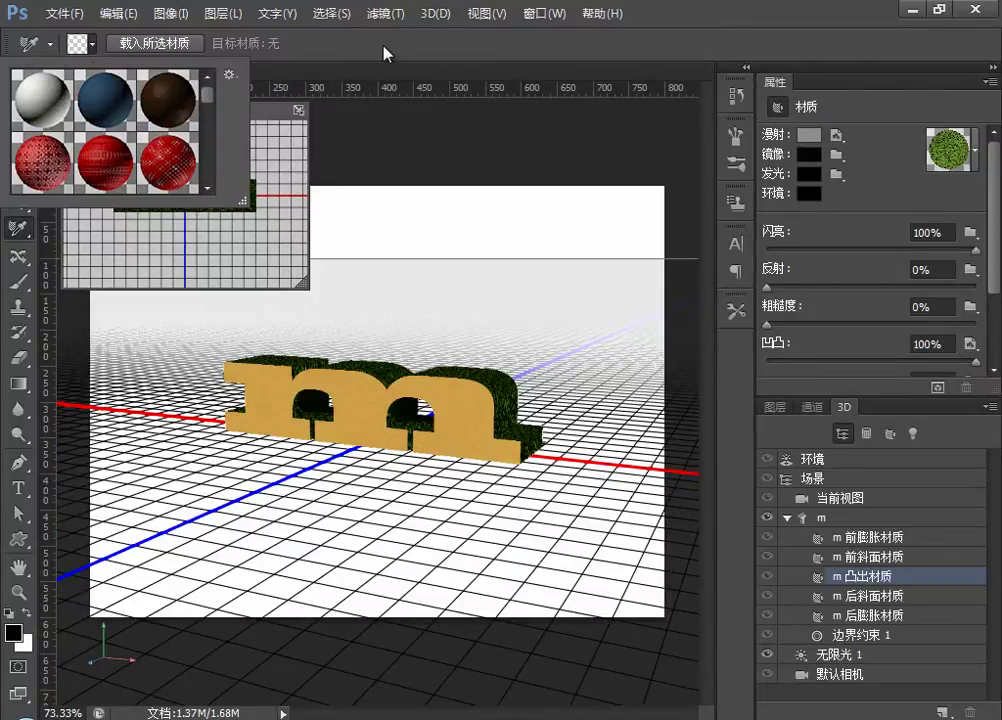
left_click(185, 46)
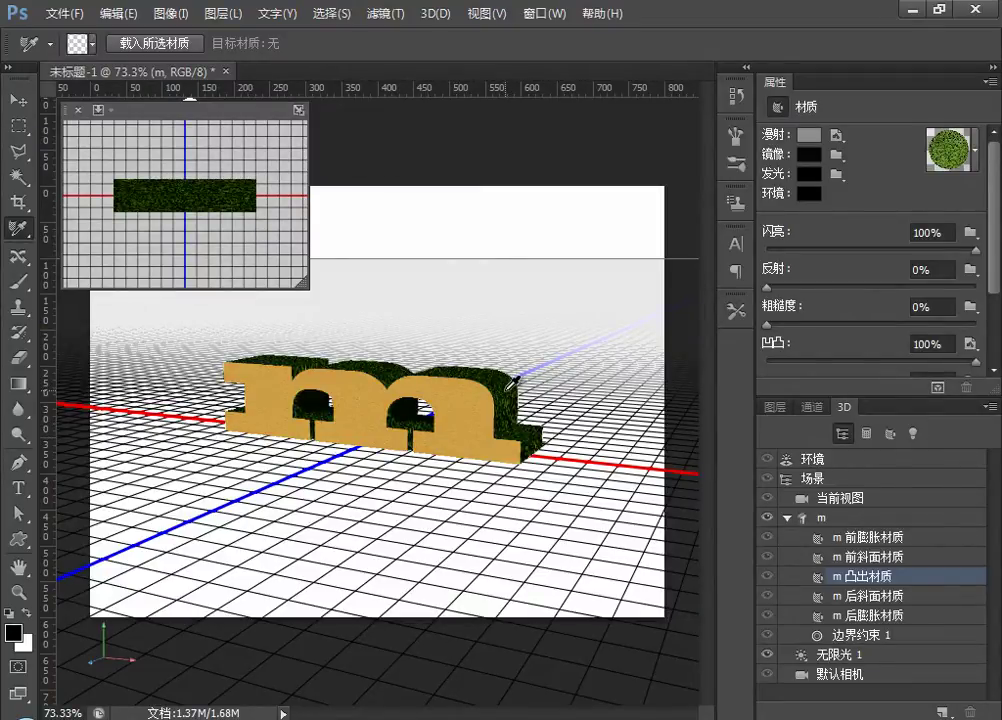
left_click(93, 45)
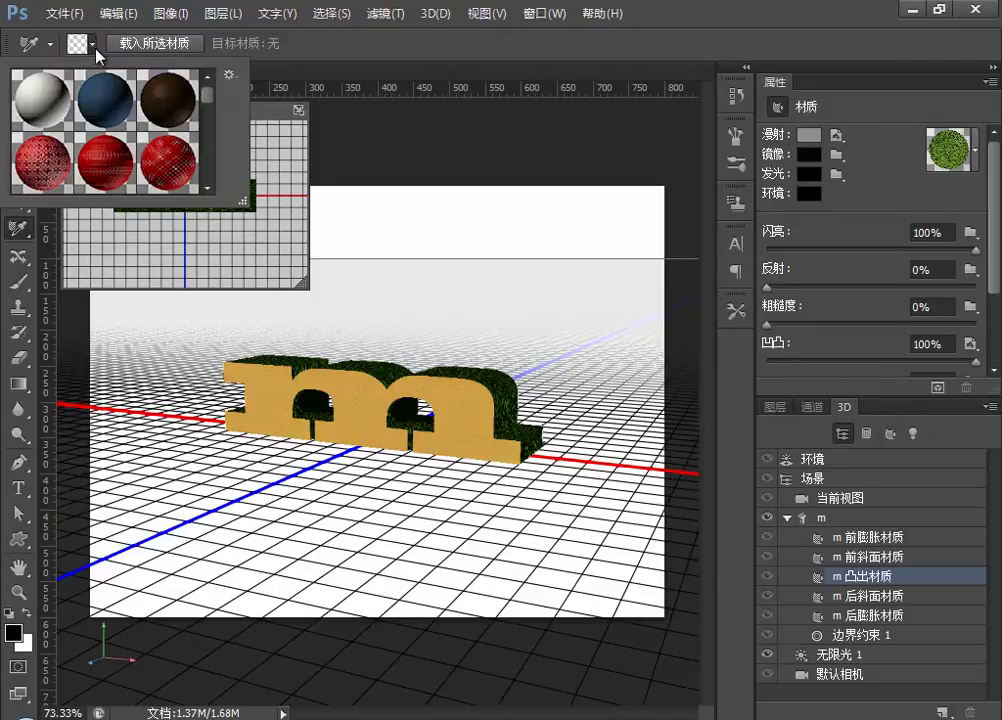
scroll(206, 114, "down", 3)
scroll(210, 110, "up", 3)
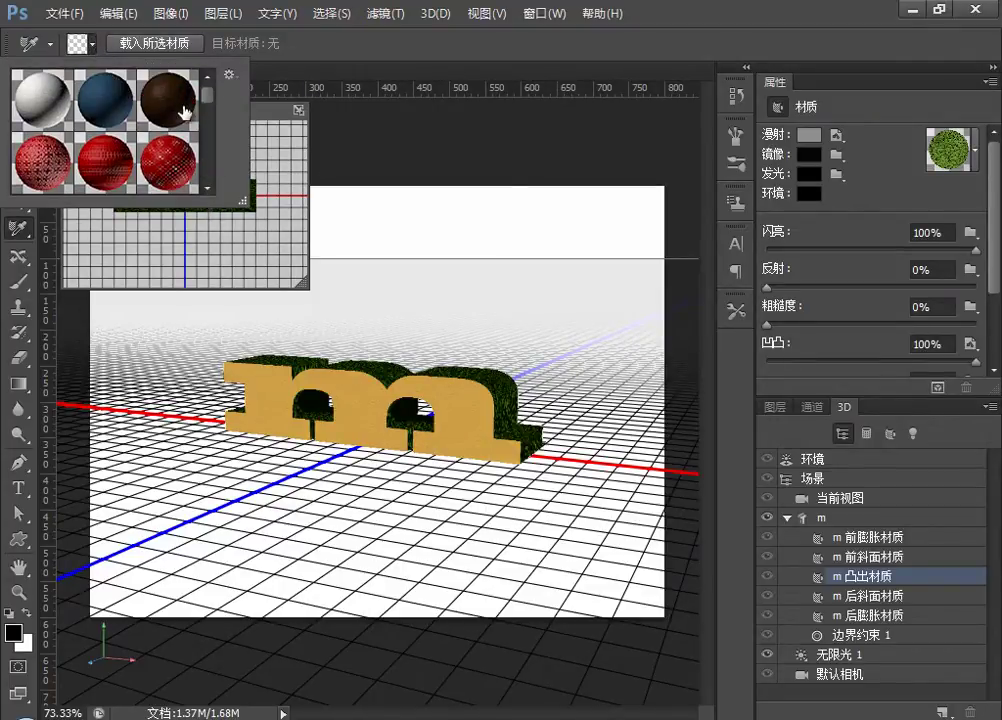
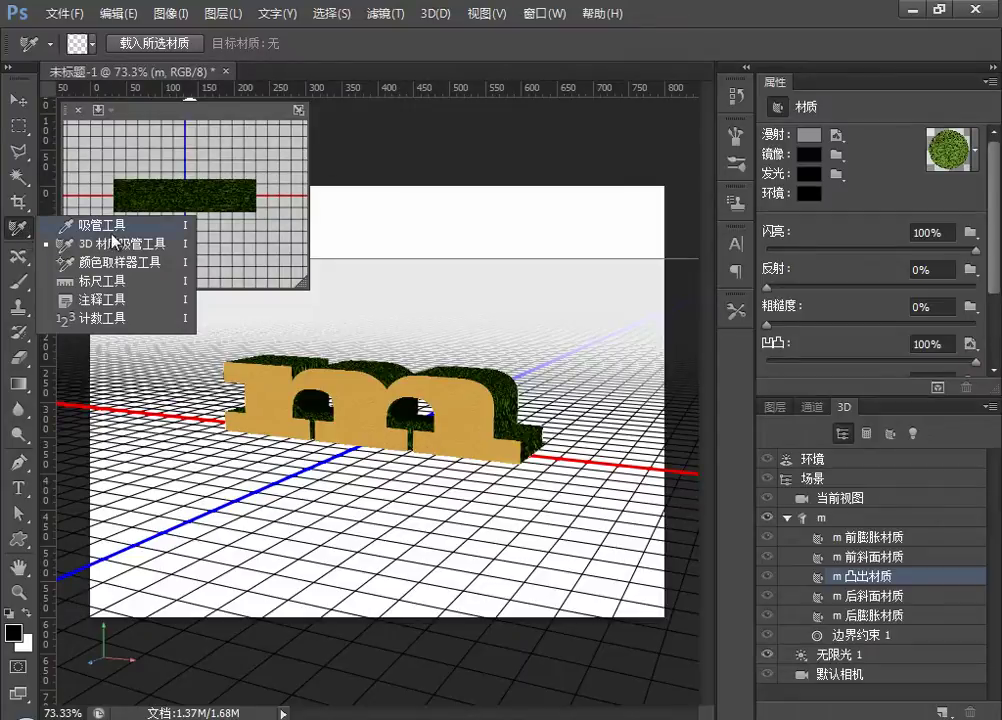
left_click(120, 245)
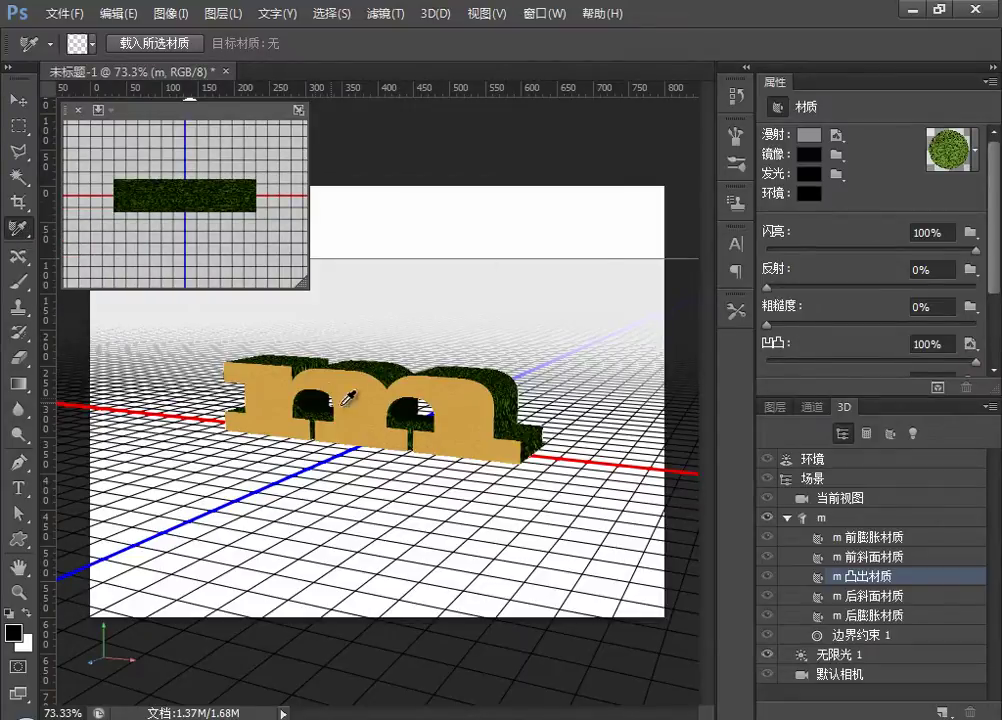
Step: Select the 3D environment with the Move tool active and orbit the scene to see the m from higher above
left_click(18, 100)
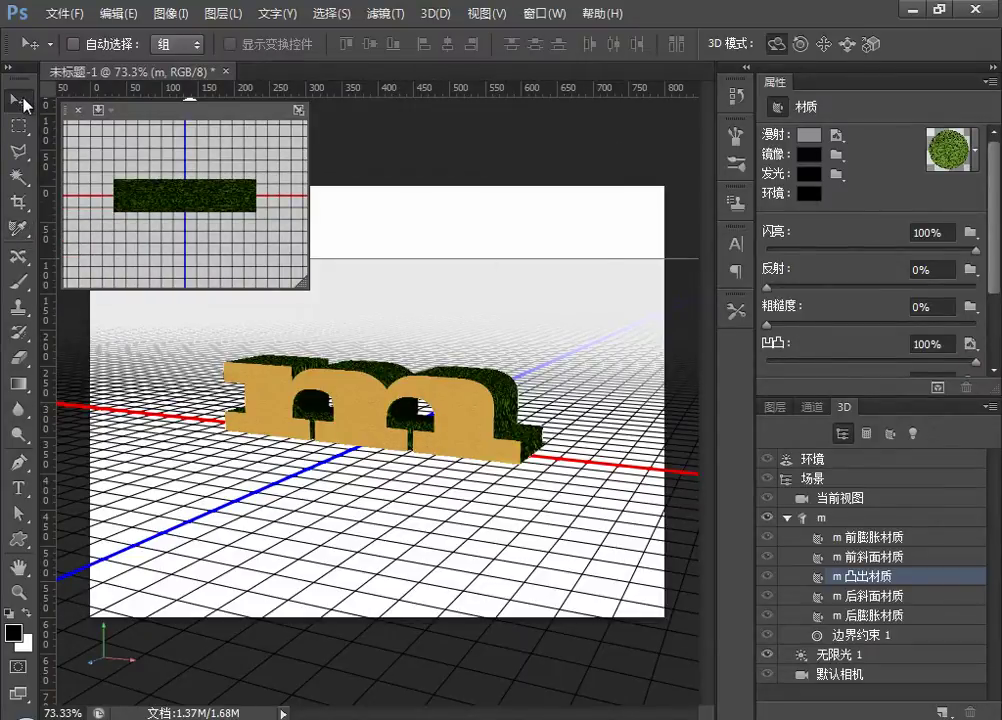
left_click(490, 410)
left_click(490, 410)
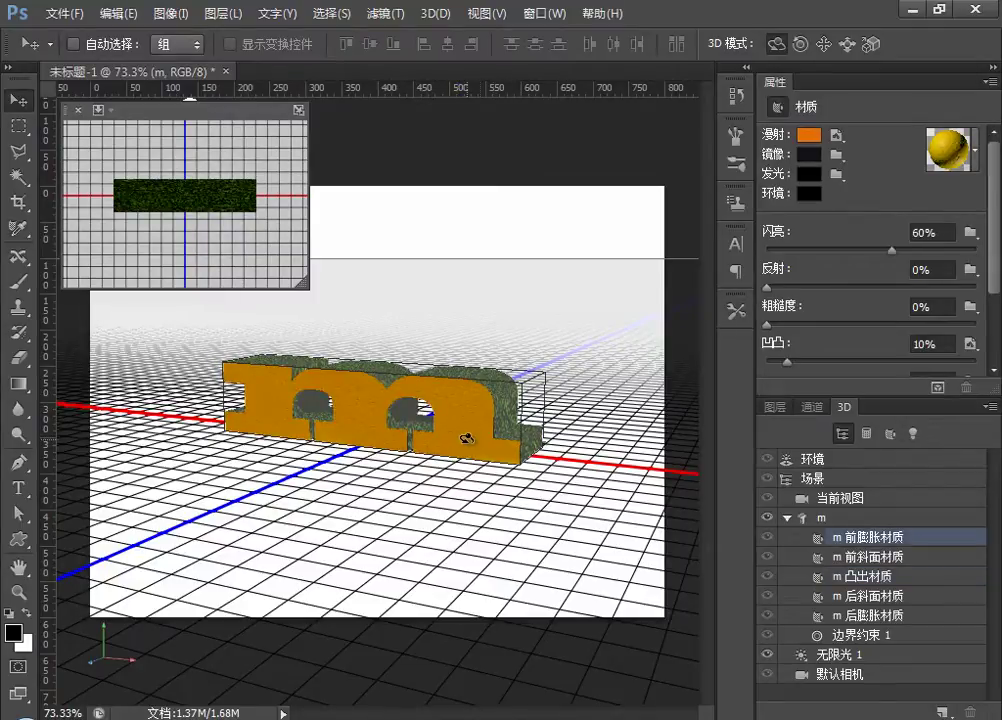
left_click(823, 461)
mouse_move(497, 440)
left_mouse_down()
mouse_move(405, 107)
mouse_move(497, 449)
left_mouse_up()
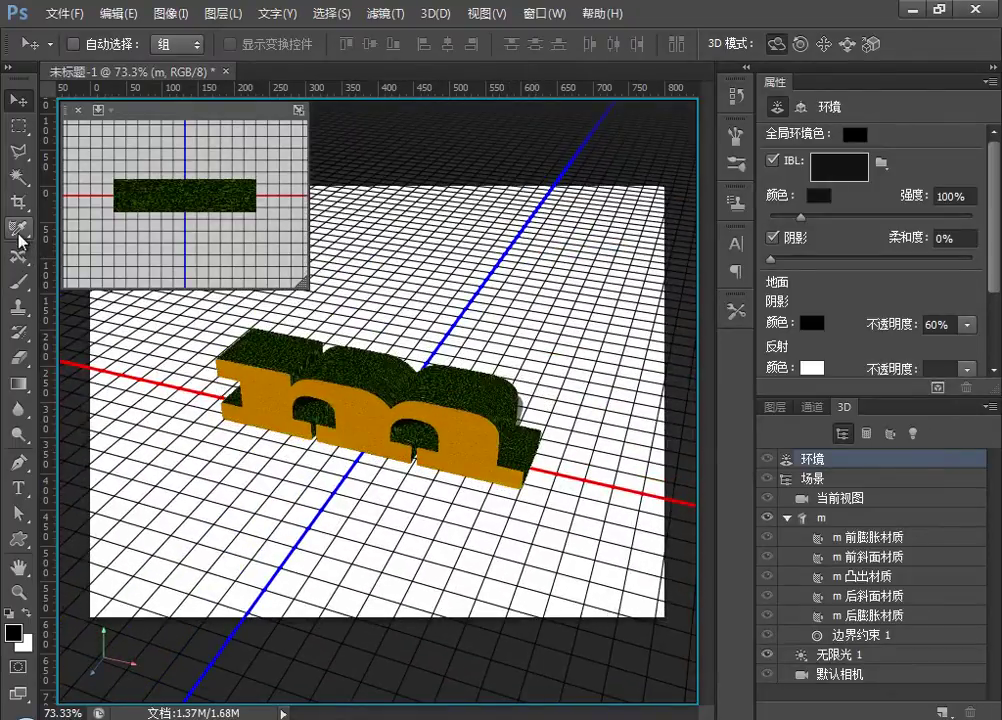
Step: Sample the grass material from the m's extruded sides and the orange material from its front face with the 3D Material Eyedropper
left_click(22, 232)
left_click(118, 247)
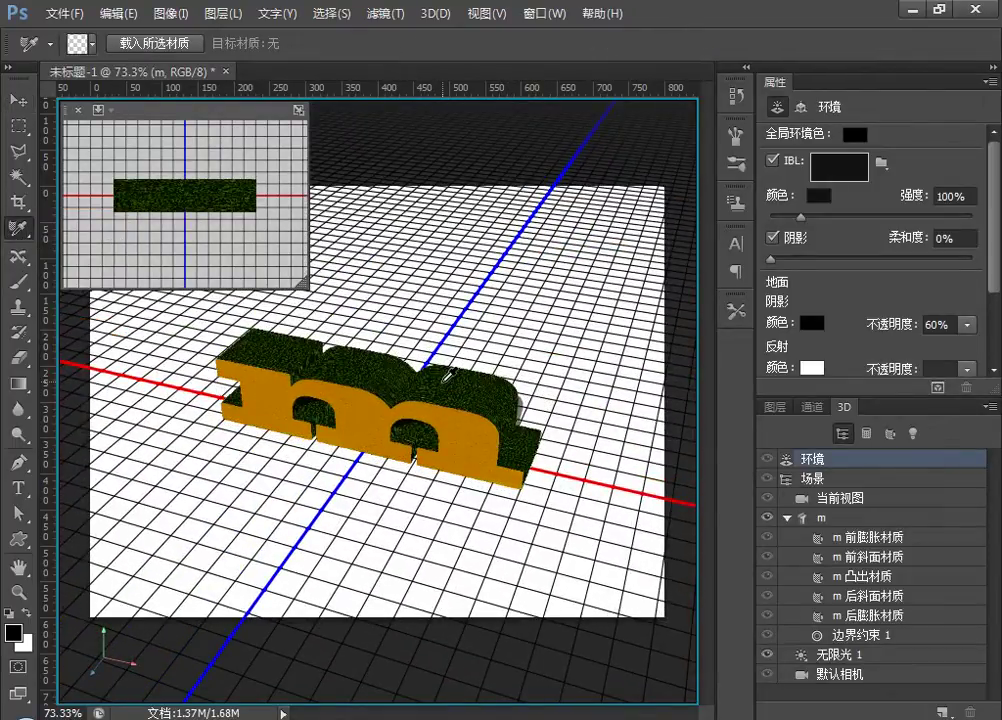
left_click(445, 390)
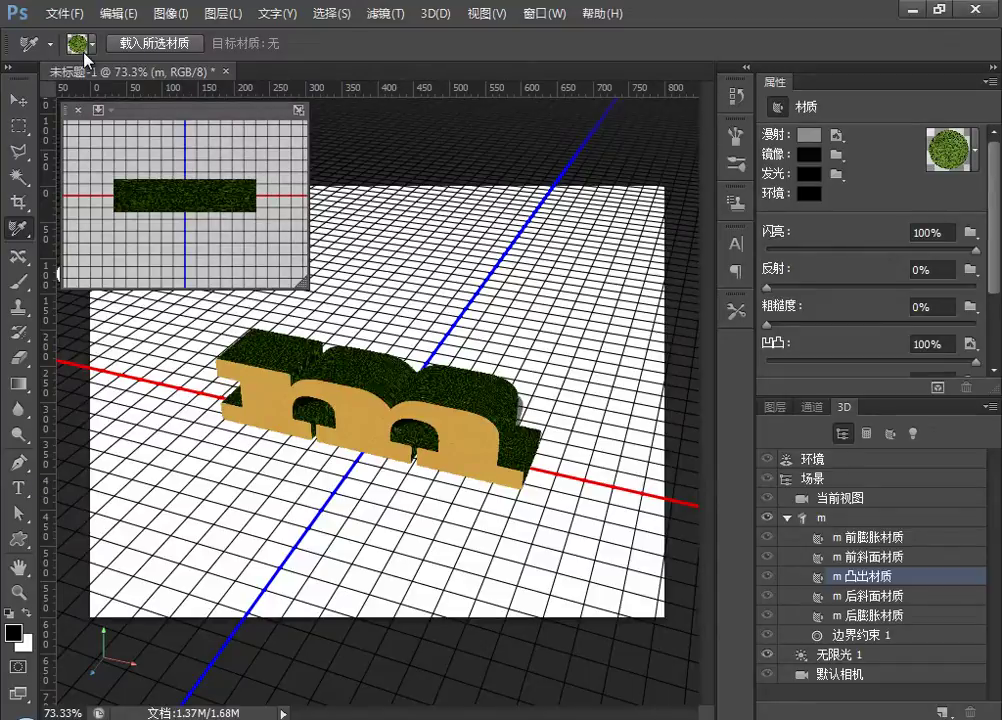
left_click(160, 45)
left_click(396, 428)
left_click(865, 541)
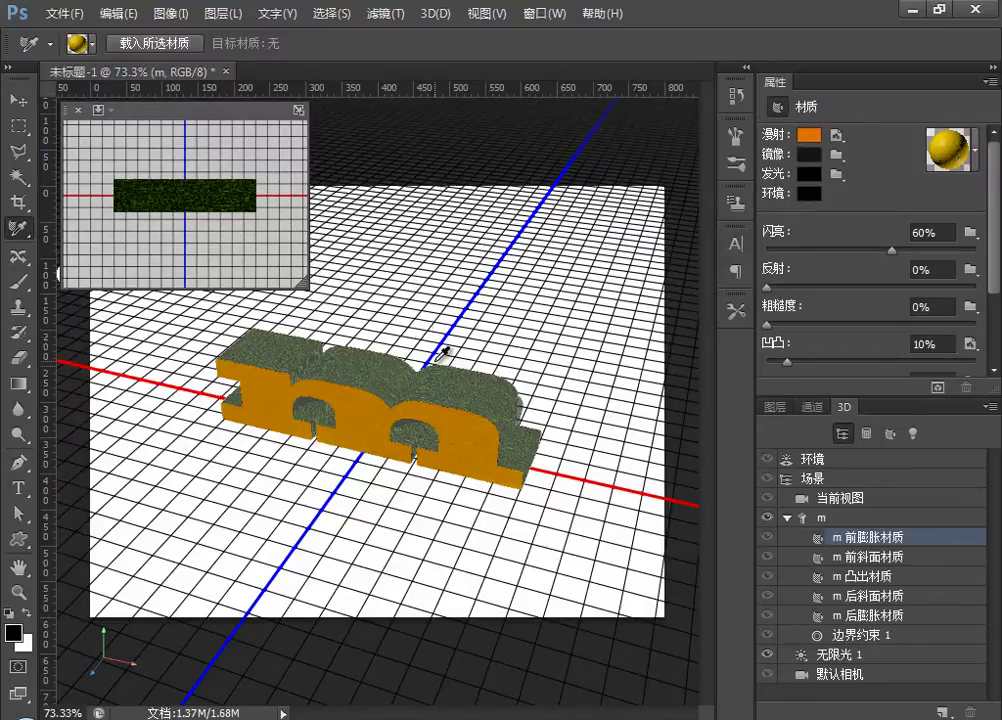
Step: Shift the m mesh slightly along the X axis and orbit the environment to a steeper viewpoint
key("v")
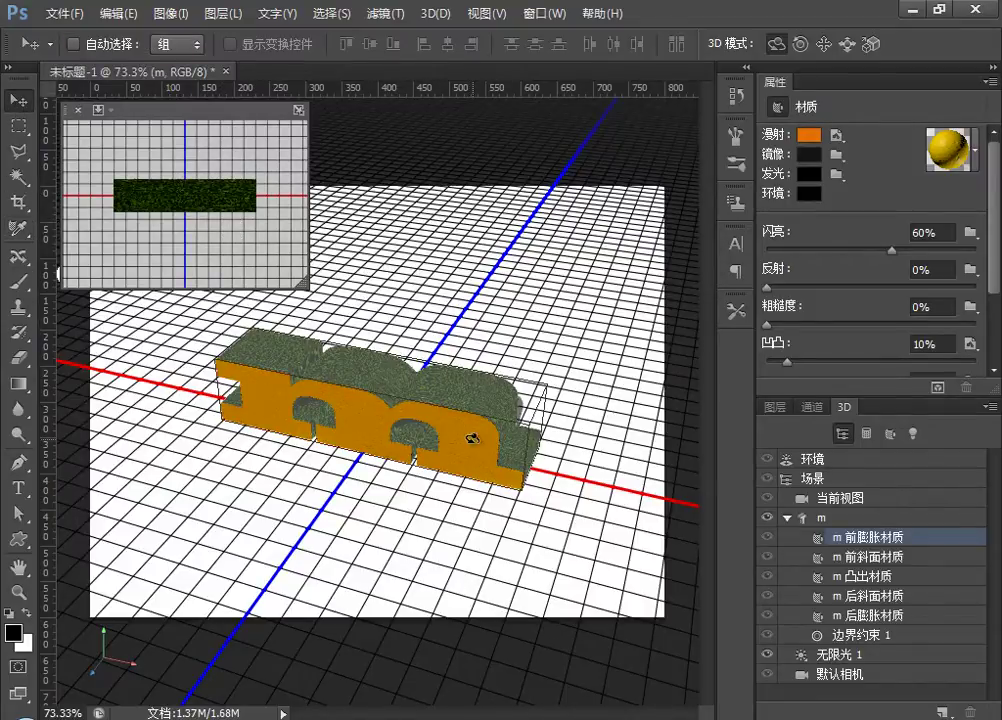
left_click_drag(483, 408, 546, 410)
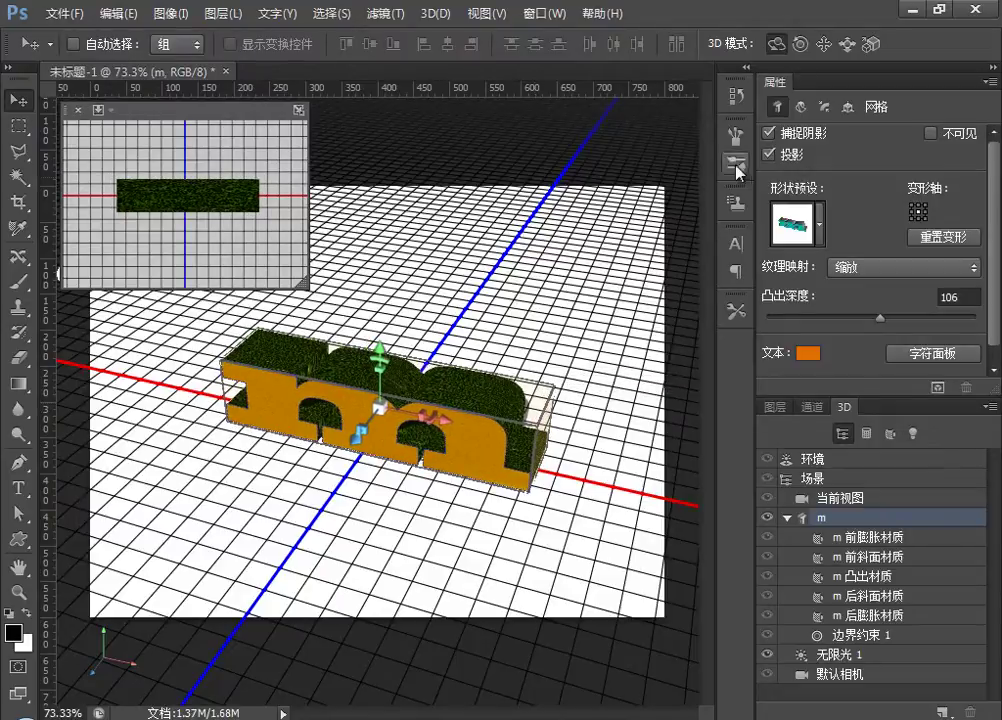
left_click(813, 462)
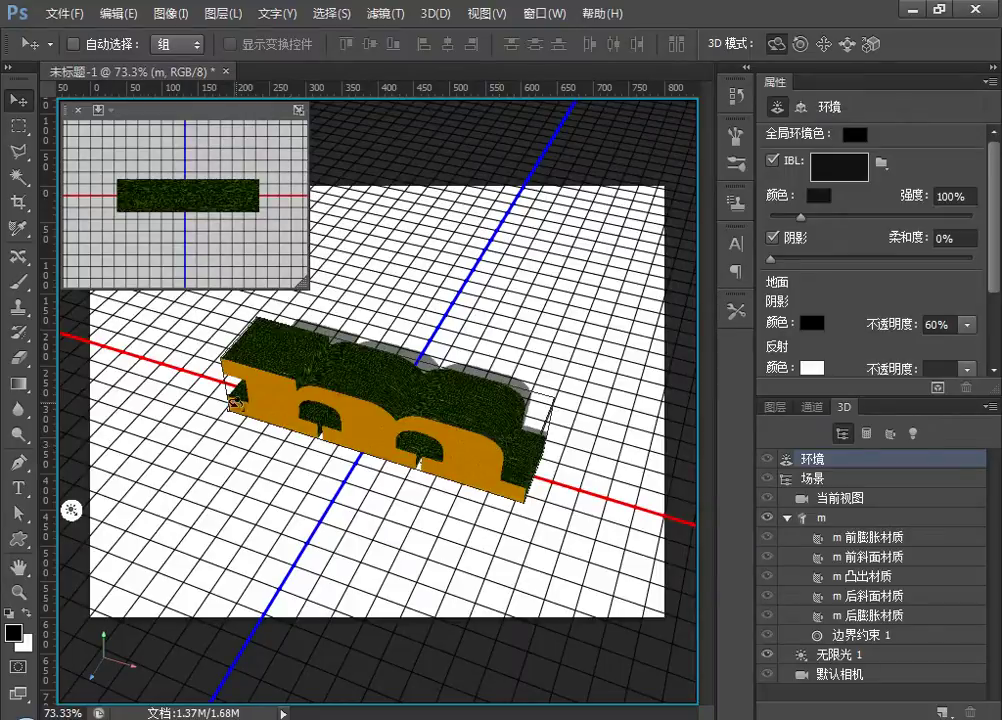
Step: Pick up the grass material from the top of the m with the 3D Material Eyedropper
left_click(19, 258)
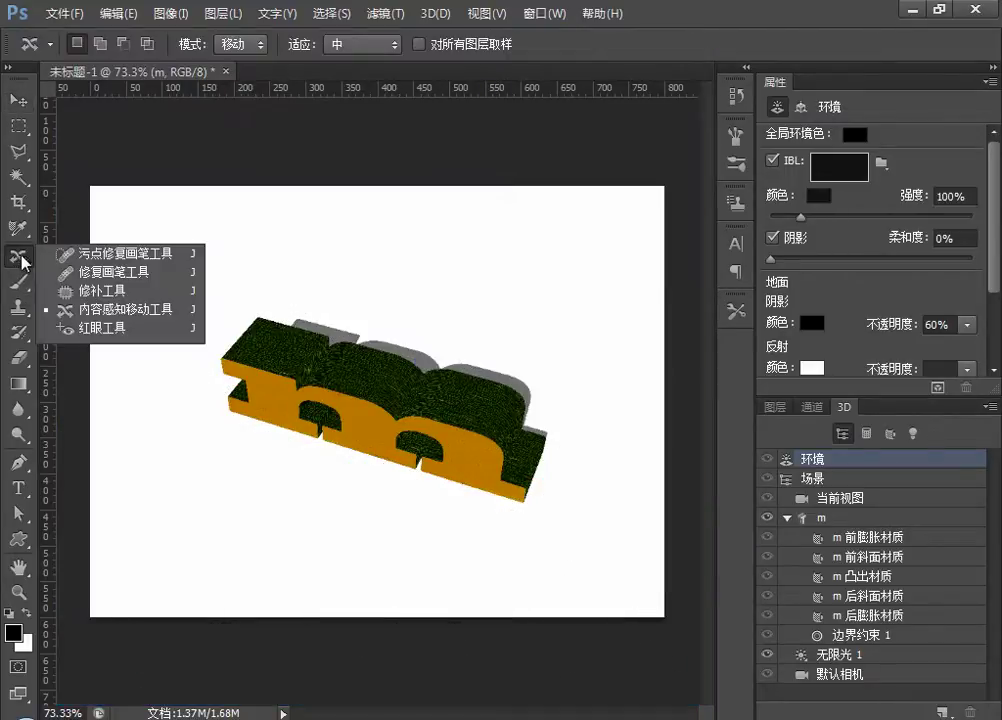
left_click(19, 227)
right_click(19, 227)
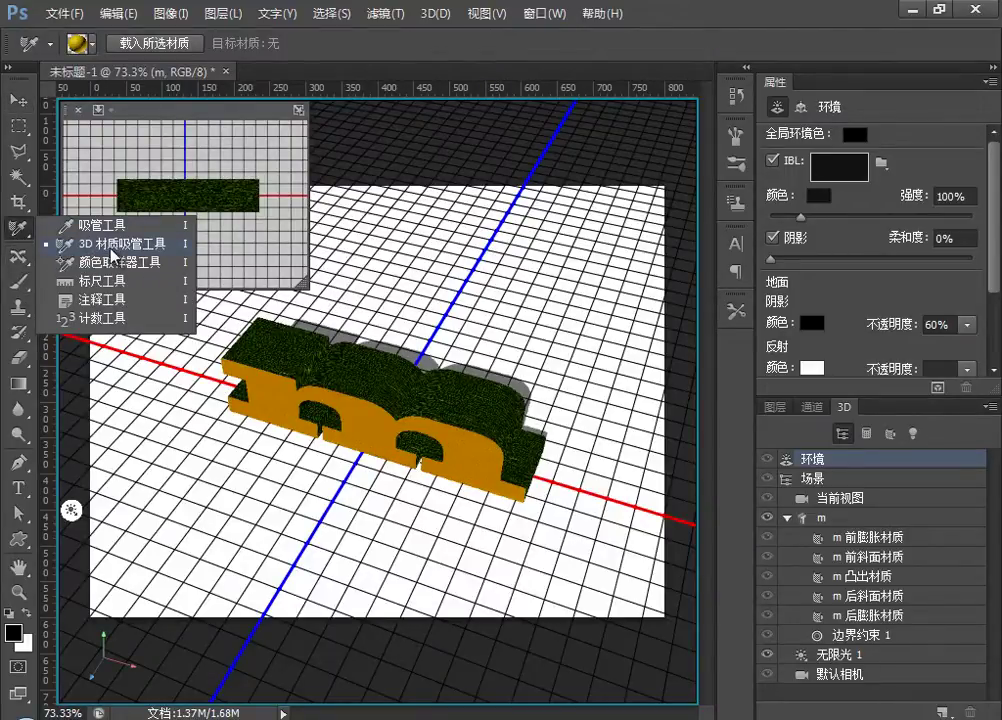
left_click(113, 253)
left_click(360, 367)
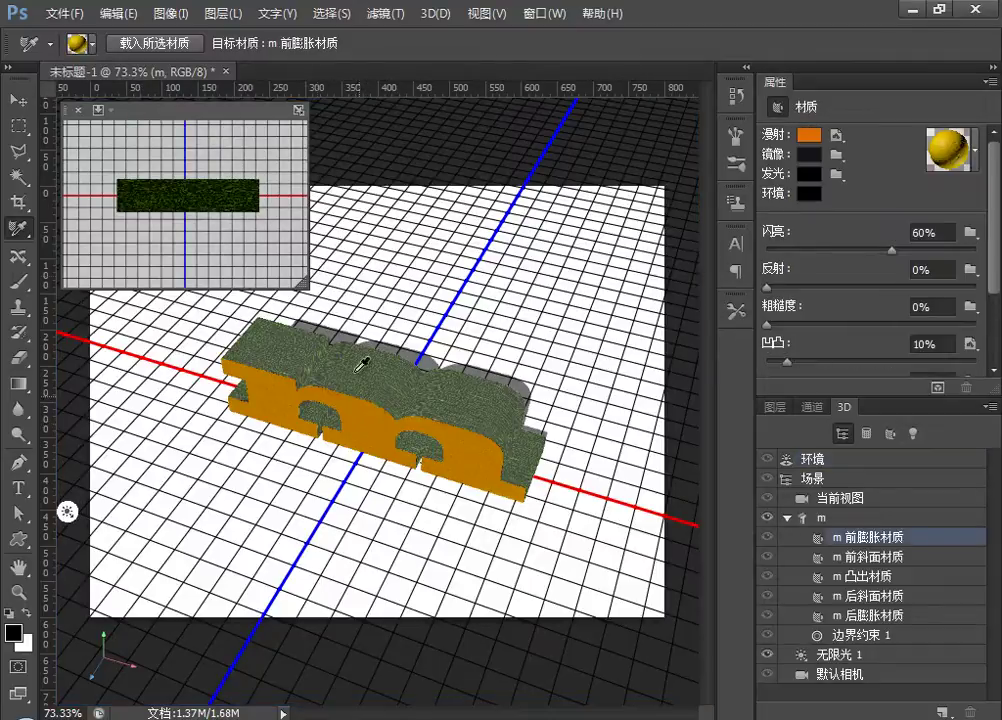
left_click(360, 367)
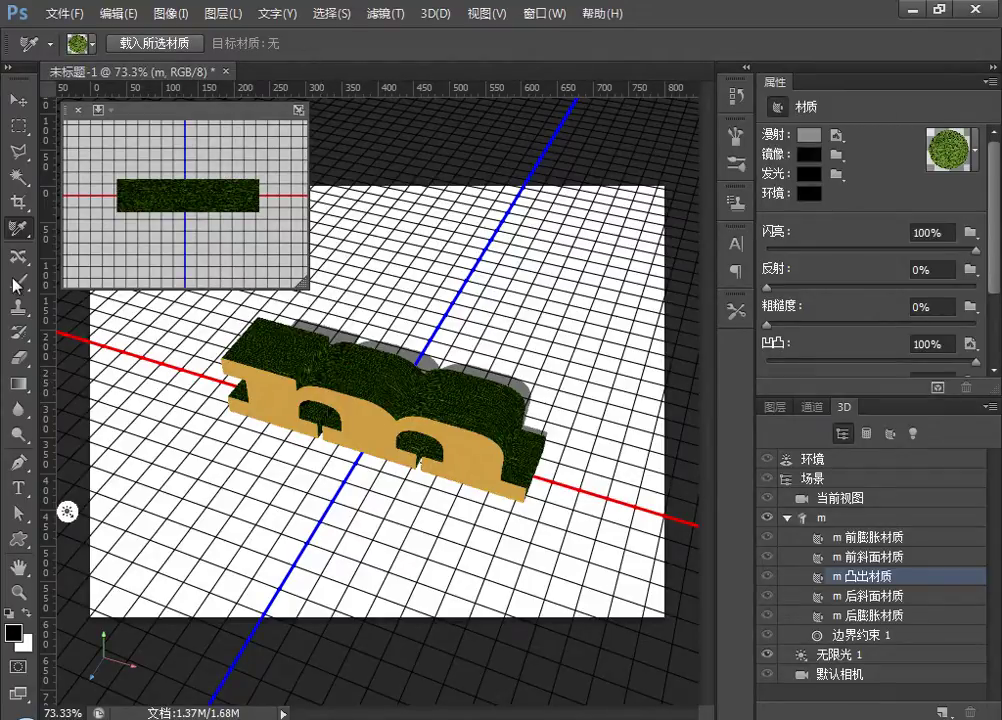
Step: Switch from the 3D Material Eyedropper to the 3D Material Drop tool (3D 材质拖放工具)
right_click(25, 232)
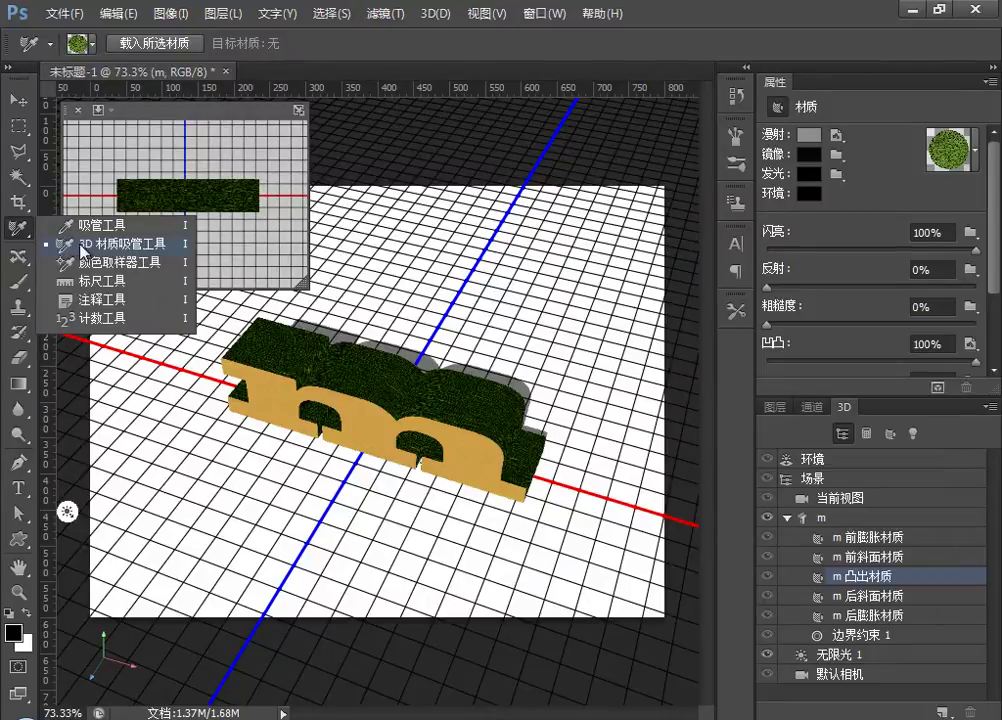
left_click(18, 383)
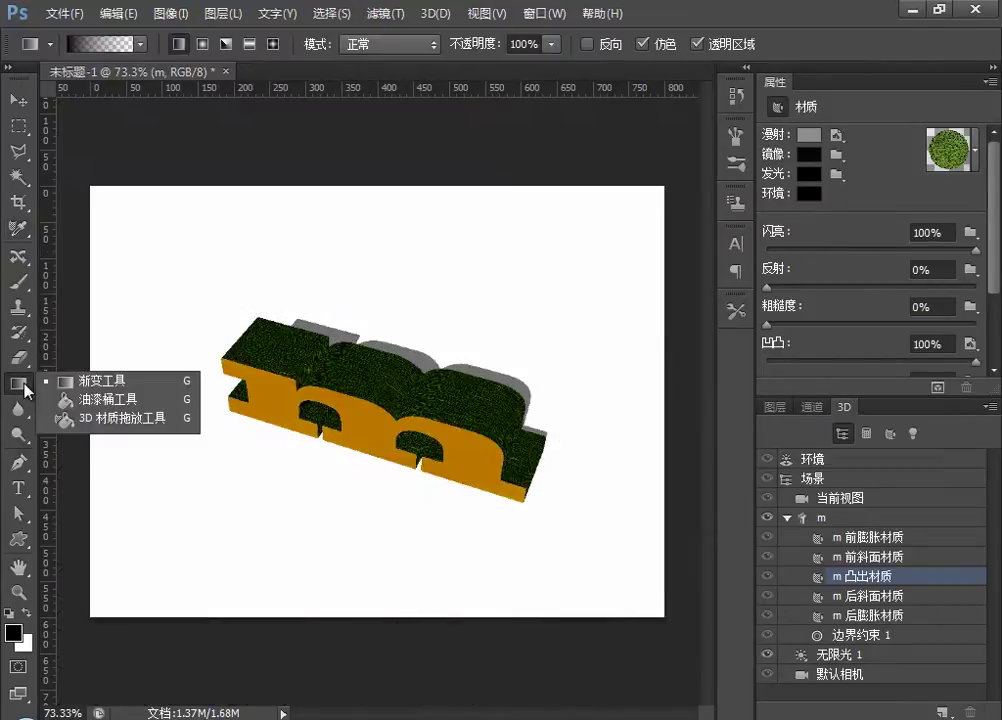
left_click(20, 357)
left_click(31, 386)
left_click(133, 427)
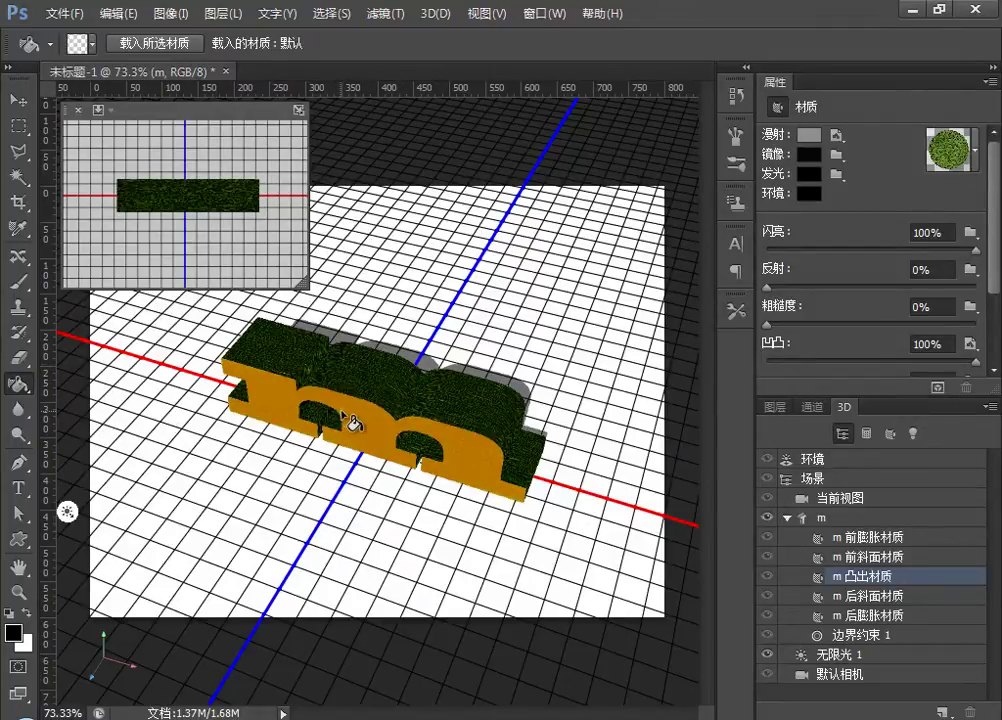
Step: Choose the 红木 (redwood) material preset for the 3D Material Drop tool and apply it to the m's front face
left_click(97, 45)
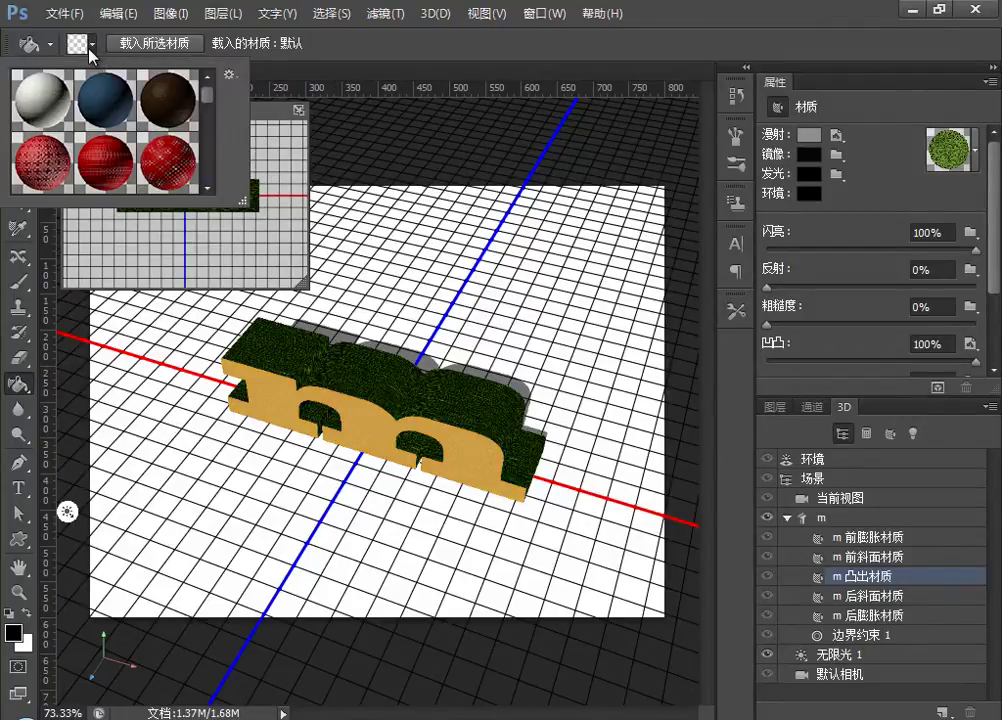
left_click_drag(207, 98, 208, 183)
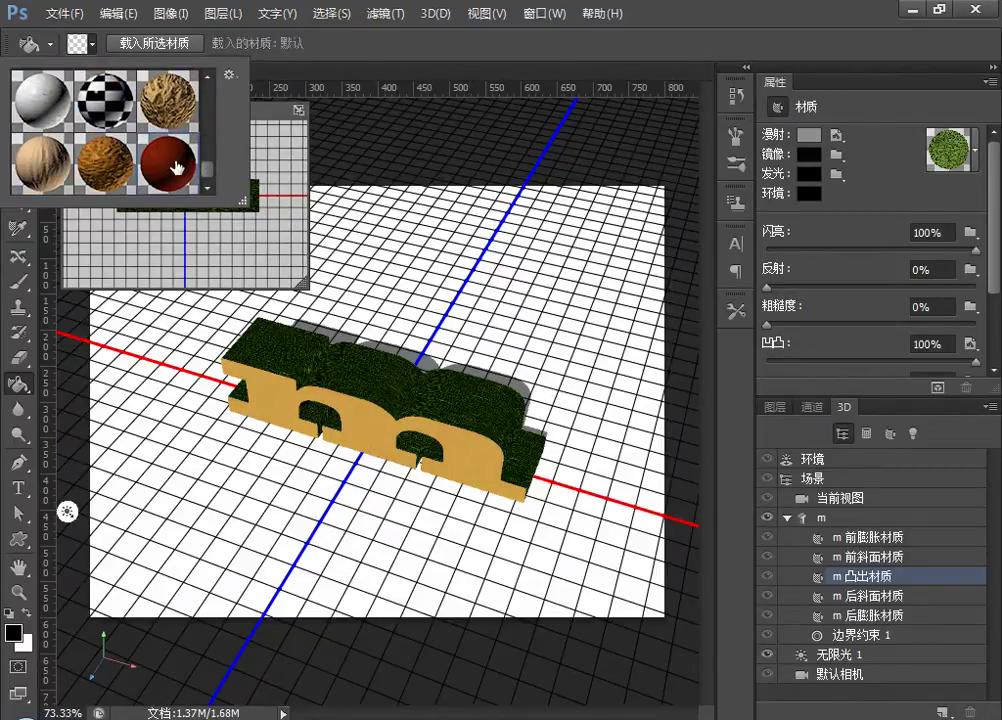
left_click(170, 162)
left_click(357, 418)
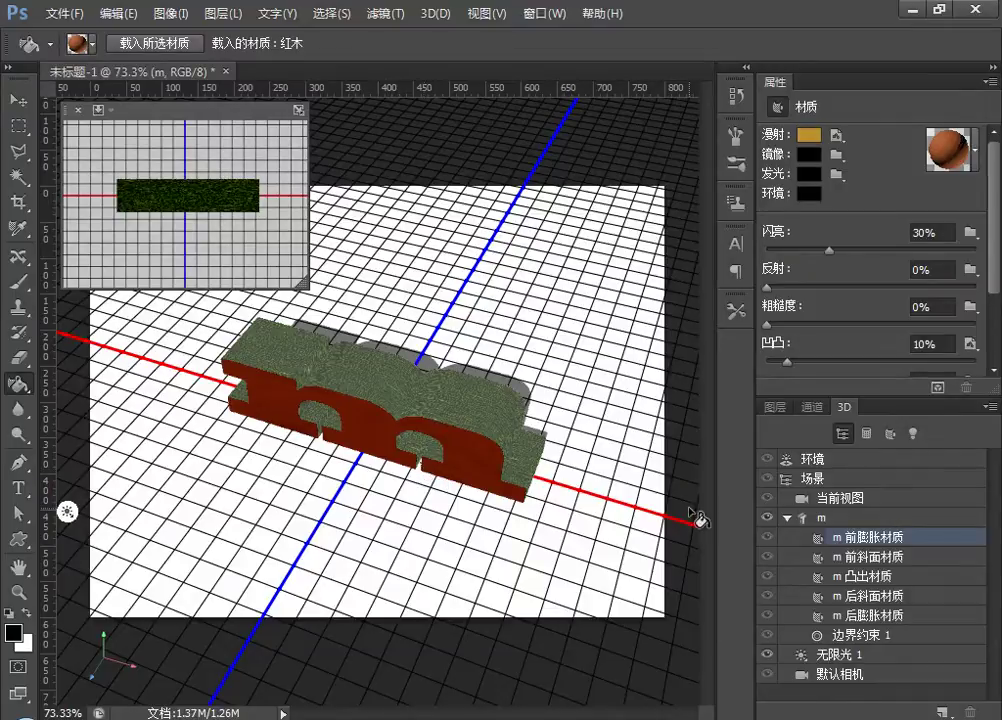
Step: Apply the 红木 material to the m's extruded sides, and drop it on the front face again
left_click(320, 360)
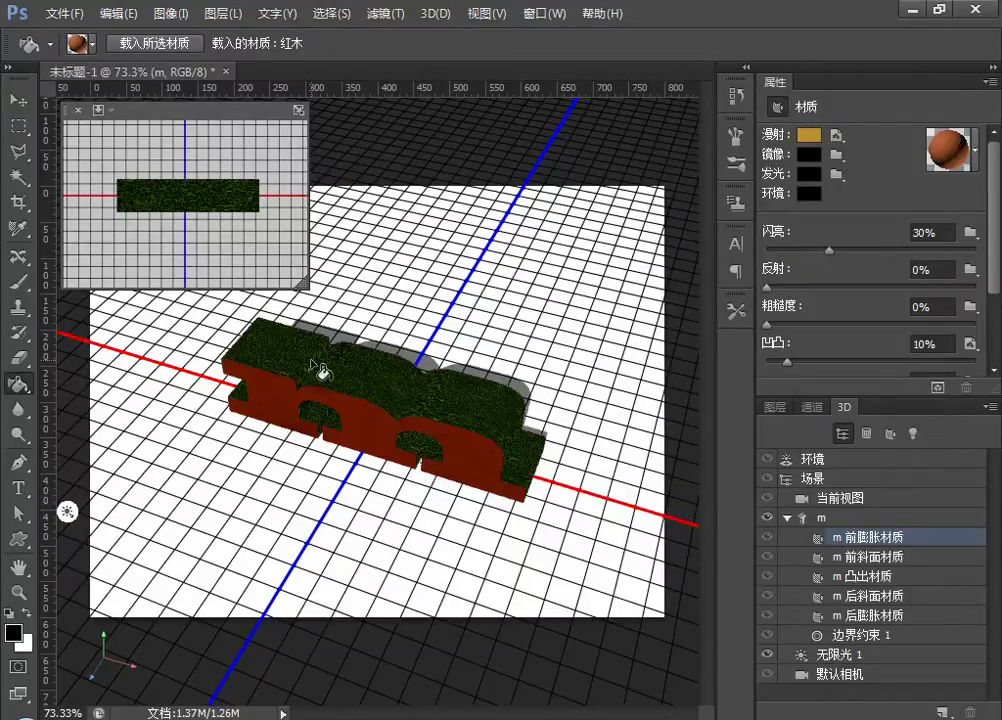
left_click(360, 378)
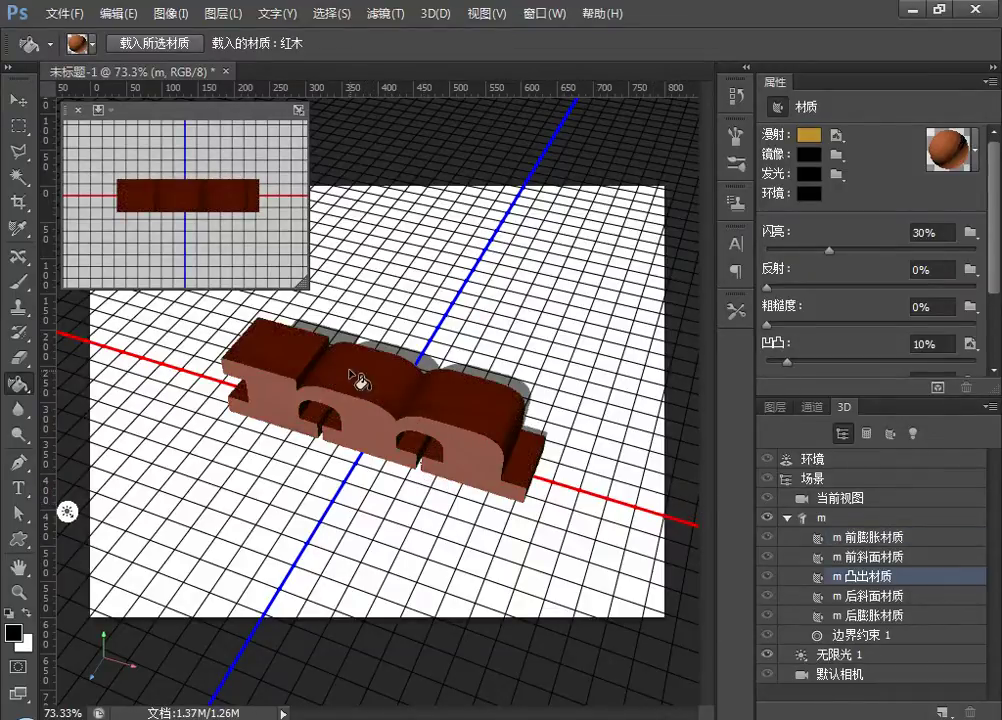
left_click(367, 455)
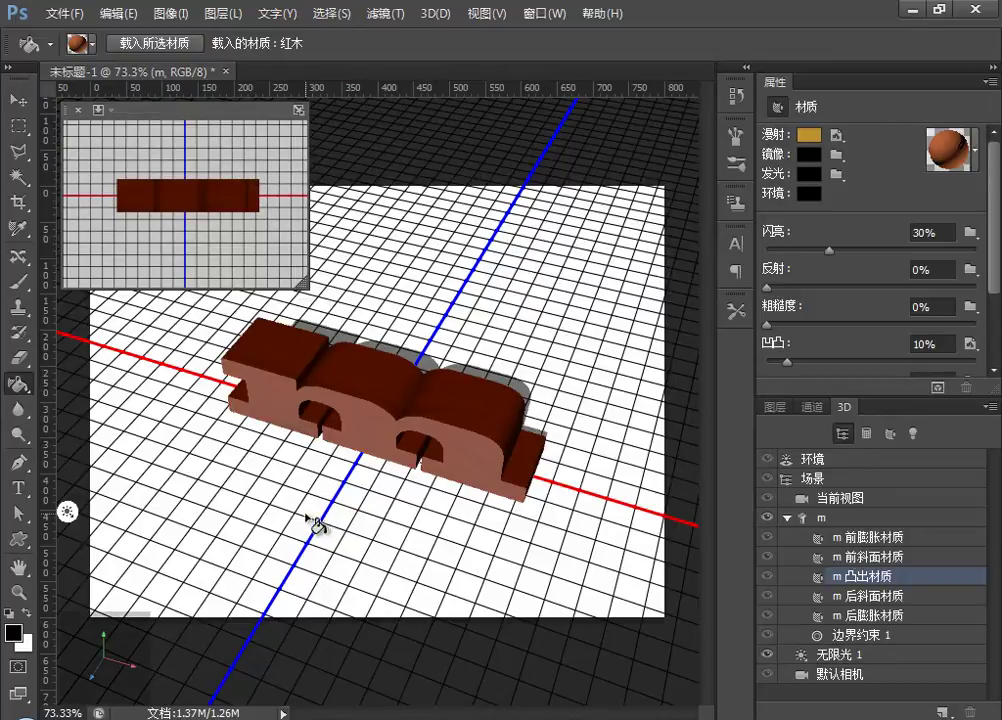
left_click(379, 432)
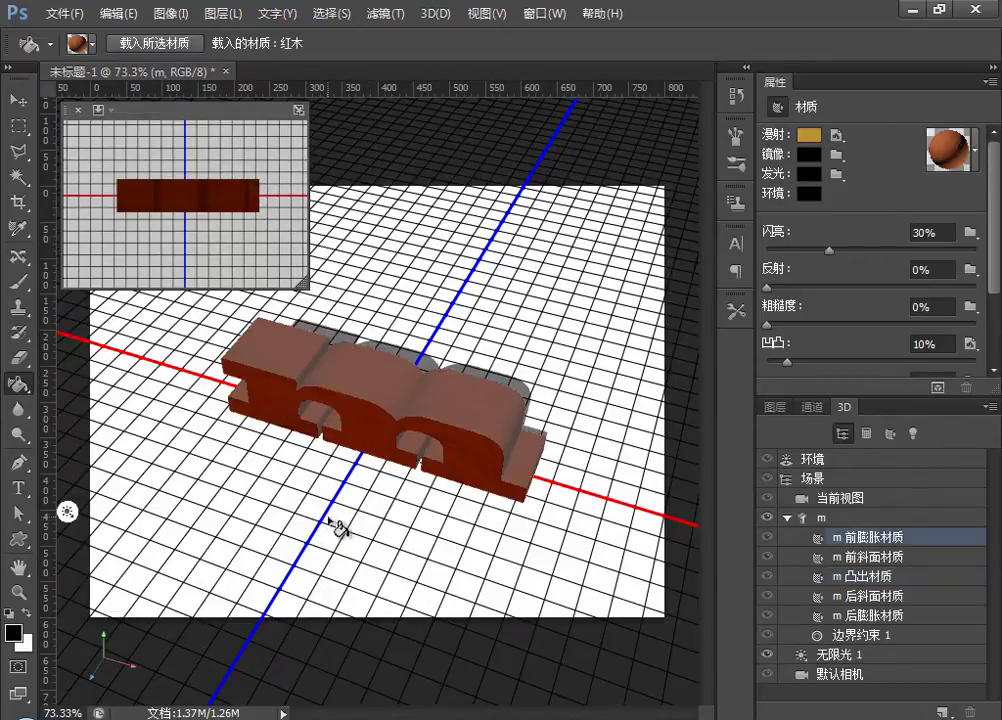
Step: Select the 3D environment with the Move tool and orbit the scene down to a low, nearly frontal view of the m
left_click(18, 100)
left_click(806, 460)
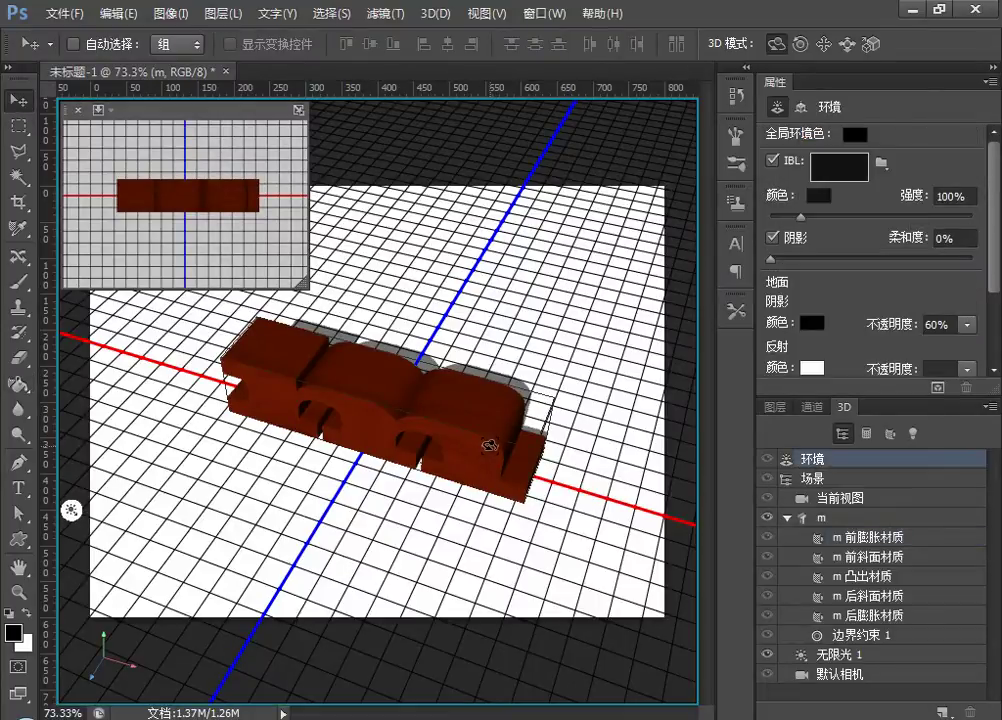
left_click_drag(483, 443, 500, 401)
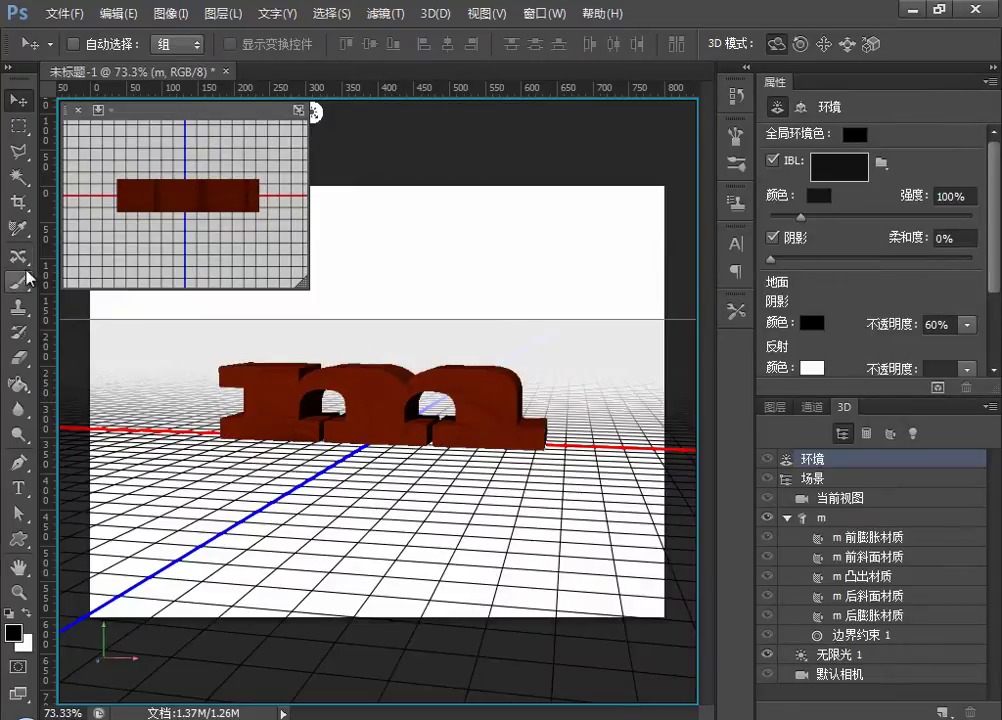
Step: Activate the 3D Material Eyedropper tool (3D 材质吸管工具) again
left_click(19, 258)
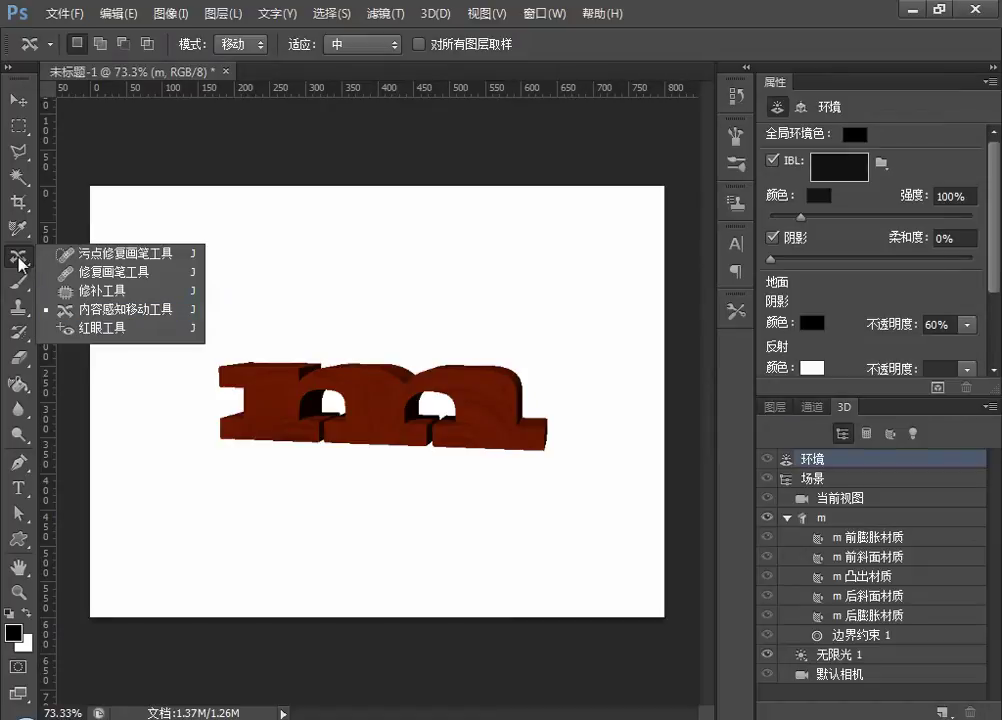
left_click(19, 229)
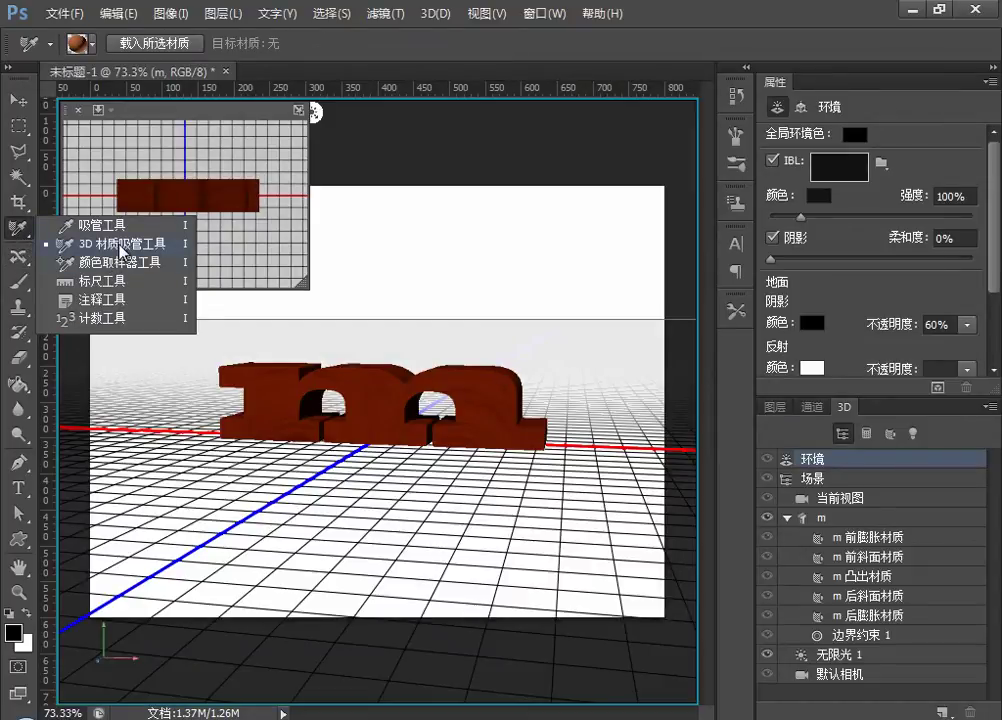
left_click(120, 246)
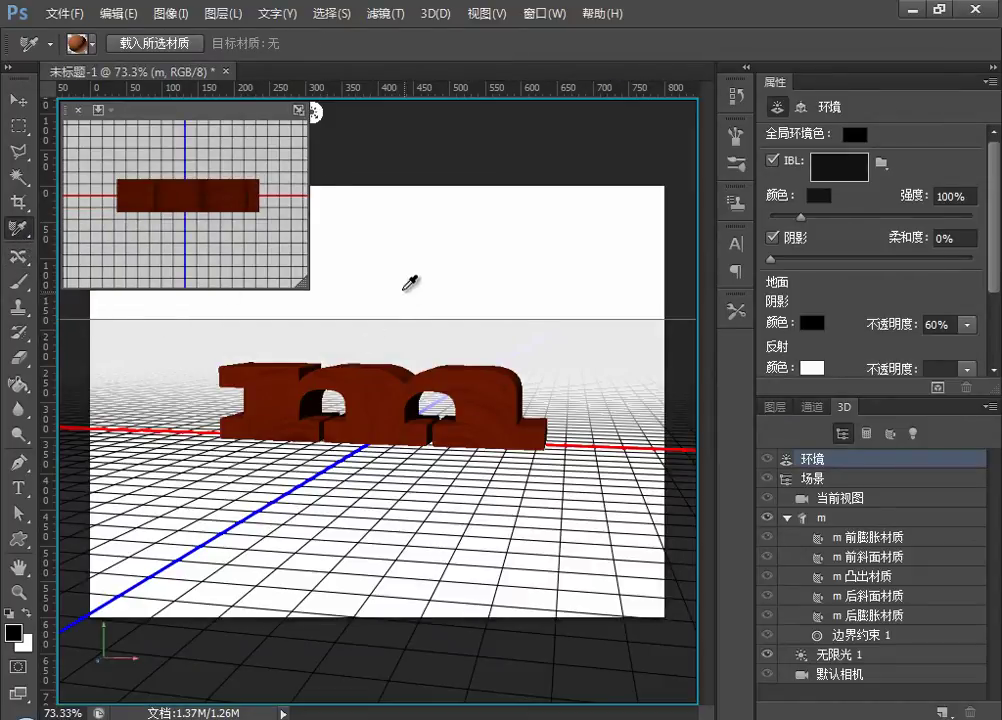